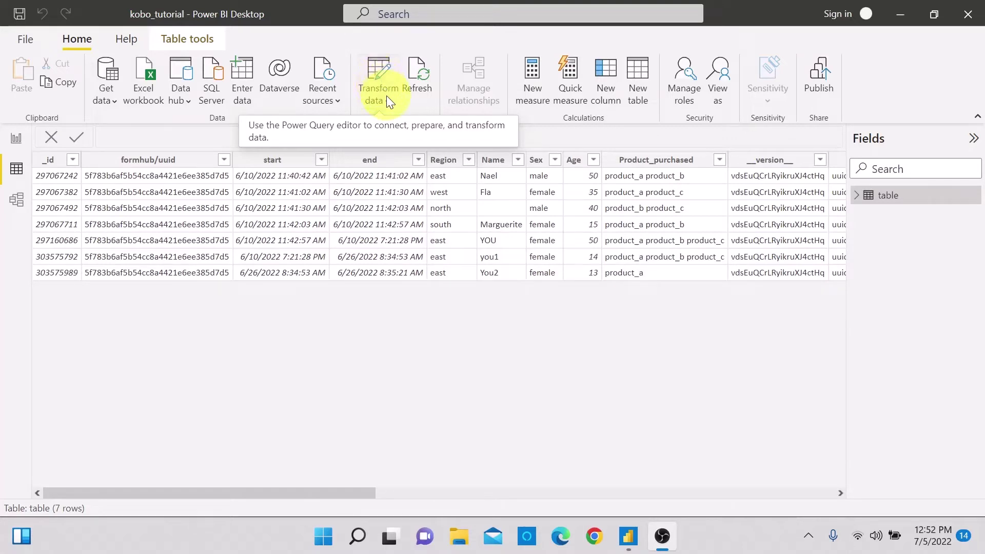
- Open the data in the Power Query Editor and duplicate the "table" query
{"action": "left_click", "coordinate": [387, 95]}
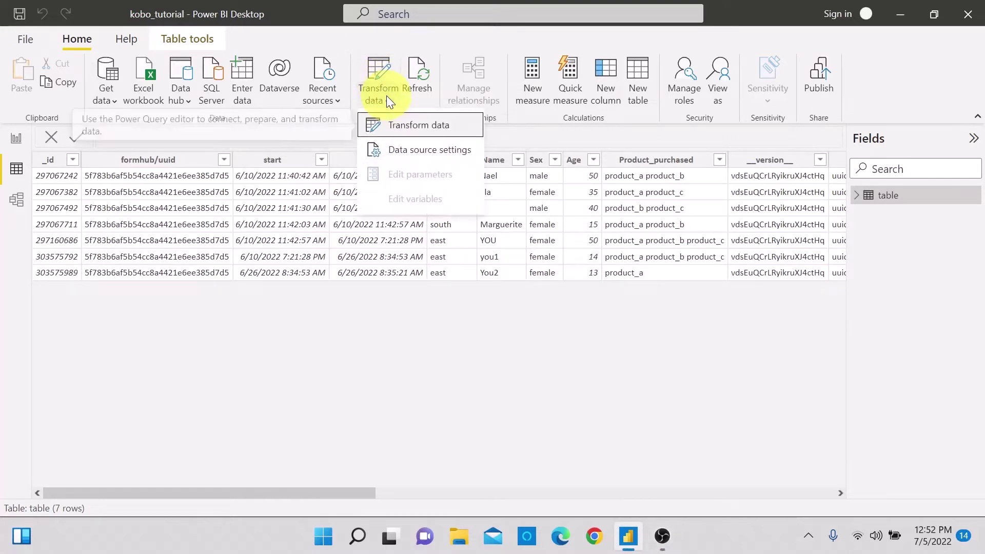
{"action": "left_click", "coordinate": [405, 127]}
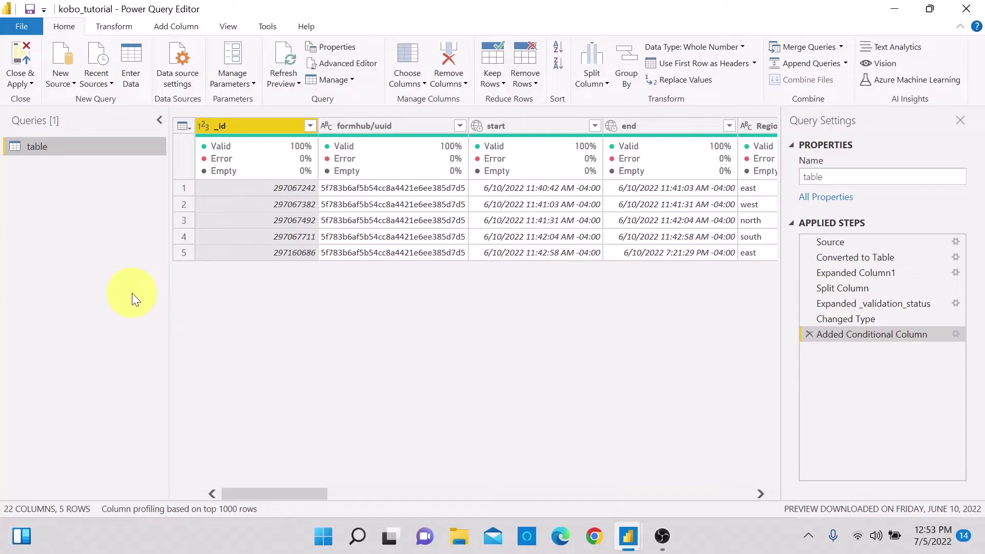
{"action": "right_click", "coordinate": [43, 146]}
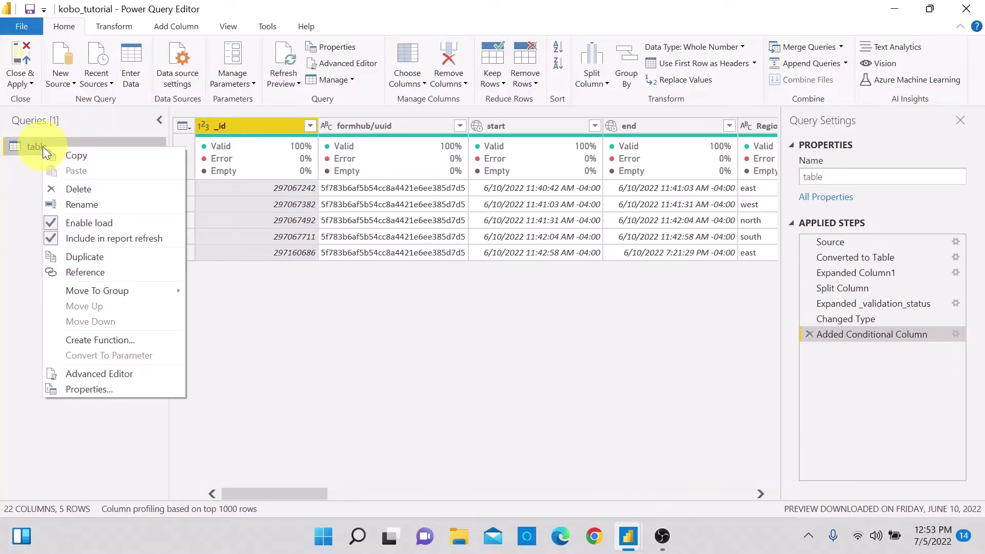
{"action": "left_click", "coordinate": [79, 256]}
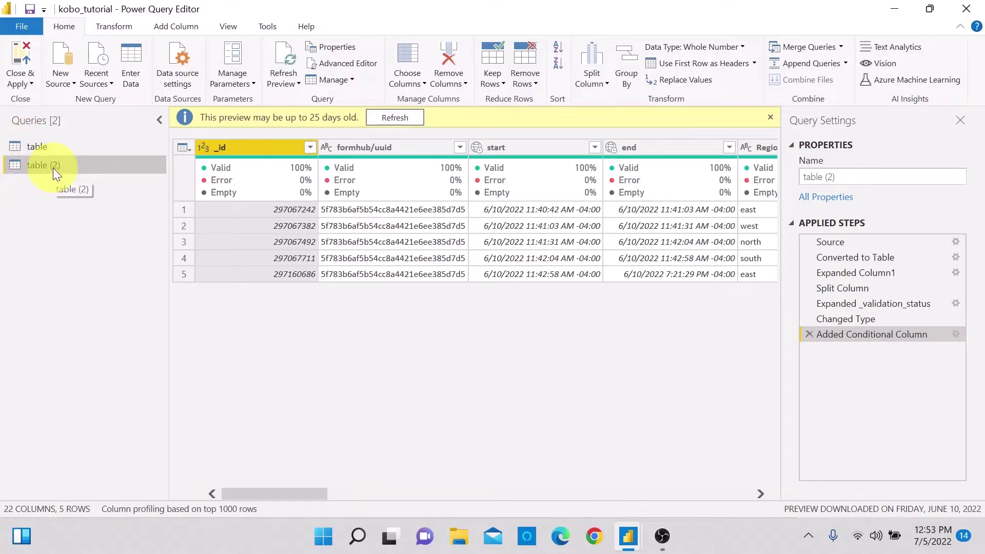
- Rename the copied query "table (2)" as "duplicate"
{"action": "left_click", "coordinate": [854, 177]}
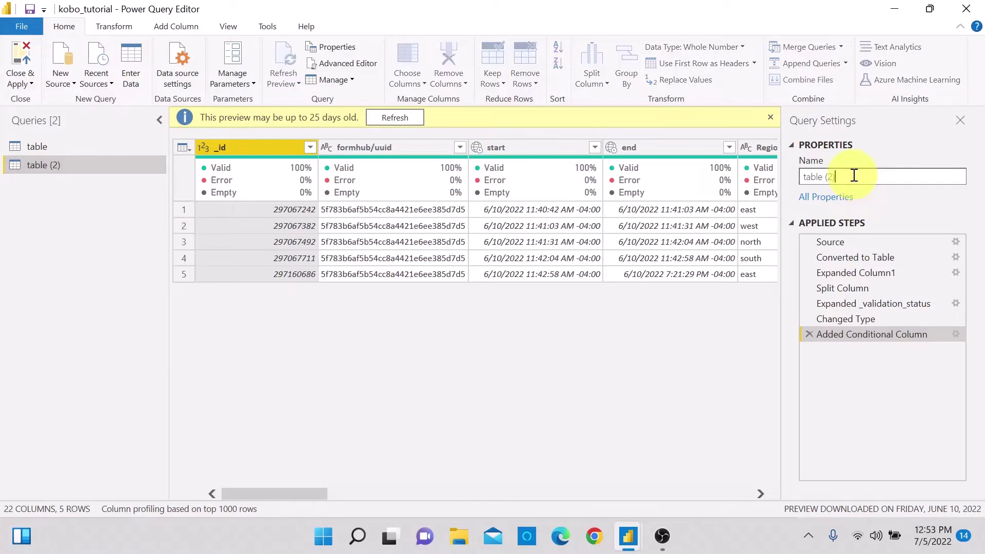
{"action": "key", "text": "BackSpace"}
{"action": "key", "text": "BackSpace"}
{"action": "key", "text": "BackSpace"}
{"action": "key", "text": "BackSpace"}
{"action": "key", "text": "BackSpace"}
{"action": "key", "text": "BackSpace"}
{"action": "key", "text": "BackSpace"}
{"action": "key", "text": "BackSpace"}
{"action": "key", "text": "BackSpace"}
{"action": "type", "text": "d"}
{"action": "type", "text": "we"}
{"action": "key", "text": "BackSpace"}
{"action": "key", "text": "BackSpace"}
{"action": "type", "text": "uplicate"}
{"action": "key", "text": "Return"}
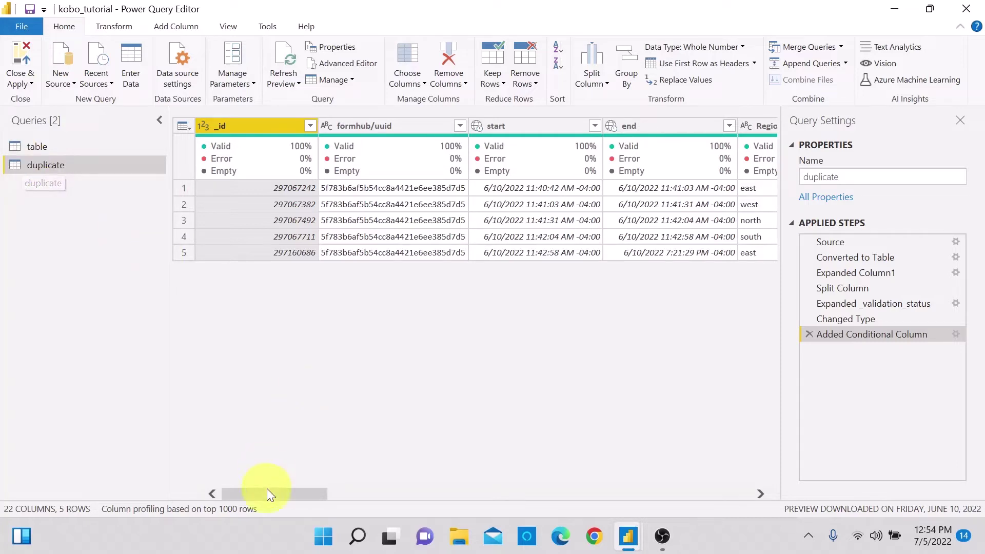
- Filter the Youth_female column of the duplicate query to keep only the "yes" rows
{"action": "left_click_drag", "start_coordinate": [268, 492], "coordinate": [742, 497]}
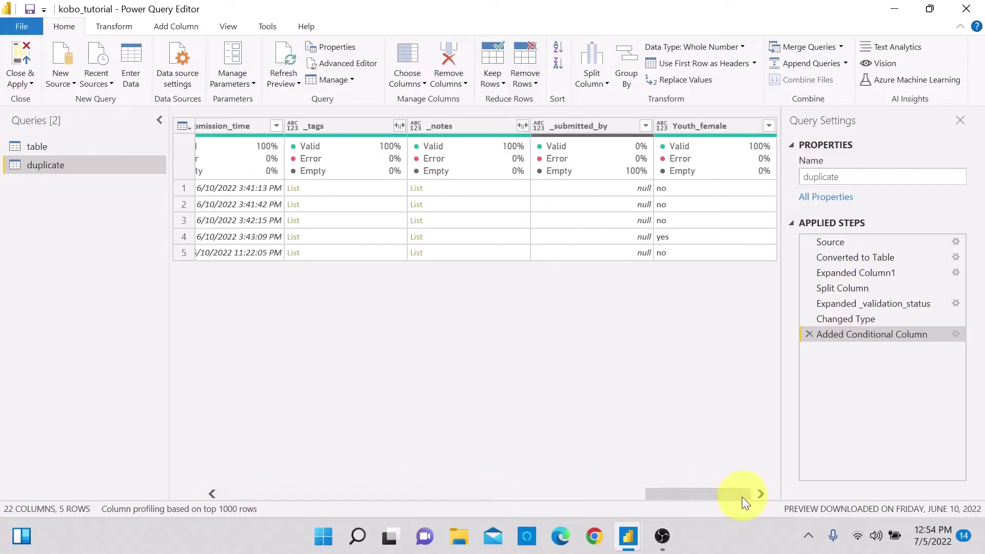
{"action": "left_click", "coordinate": [768, 126]}
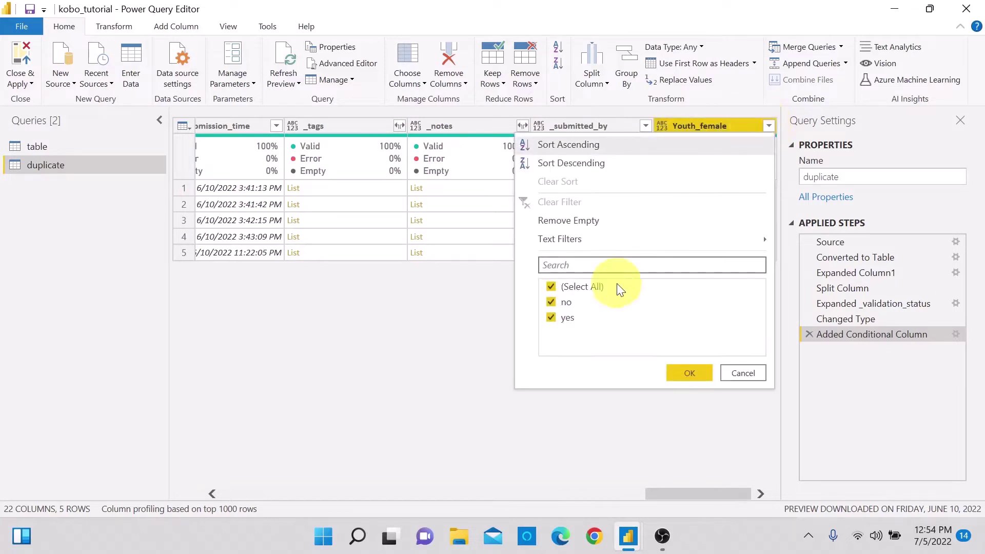
{"action": "left_click", "coordinate": [552, 303]}
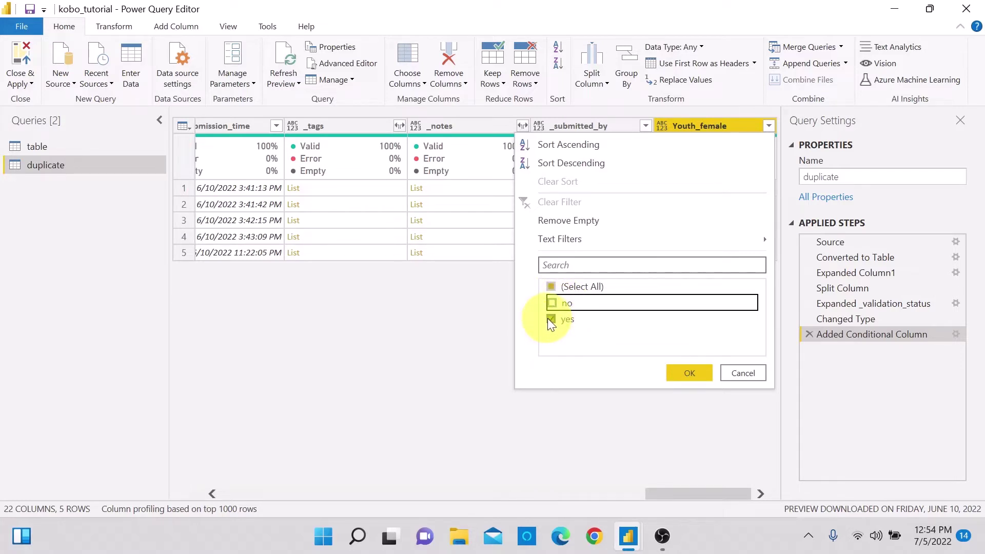
{"action": "left_click", "coordinate": [683, 375]}
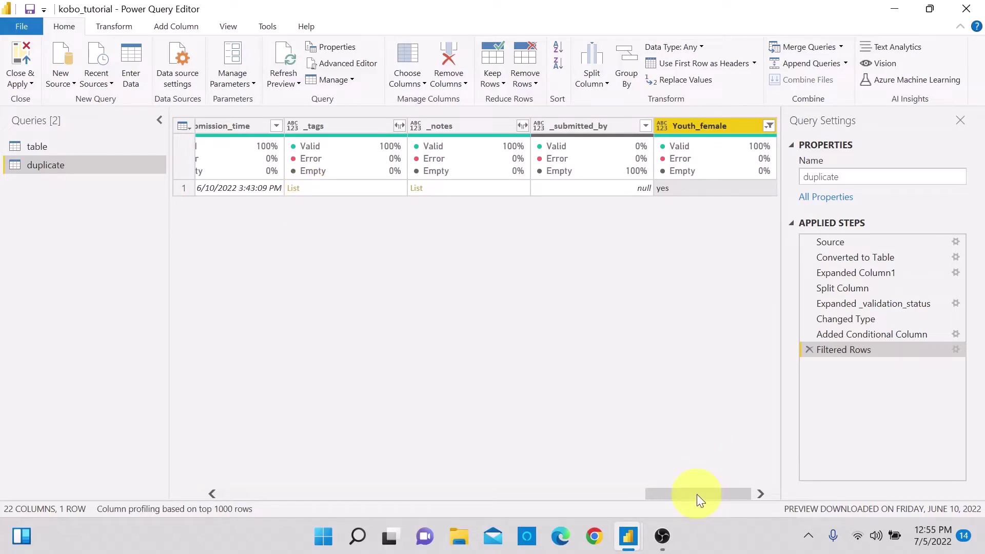
{"action": "left_click_drag", "start_coordinate": [696, 494], "coordinate": [226, 494]}
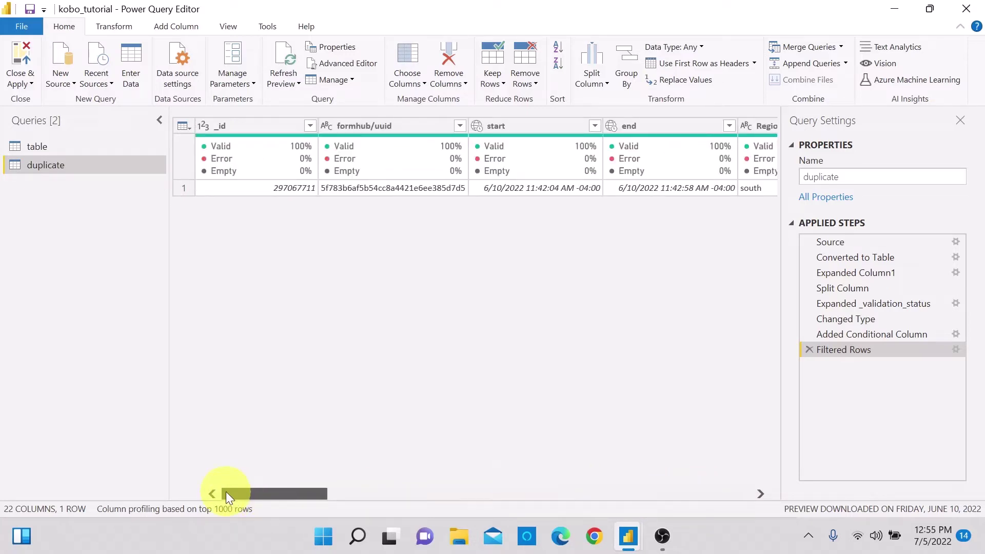
{"action": "mouse_move", "coordinate": [247, 494]}
{"action": "left_mouse_down"}
{"action": "mouse_move", "coordinate": [277, 493]}
{"action": "mouse_move", "coordinate": [244, 491]}
{"action": "left_mouse_up"}
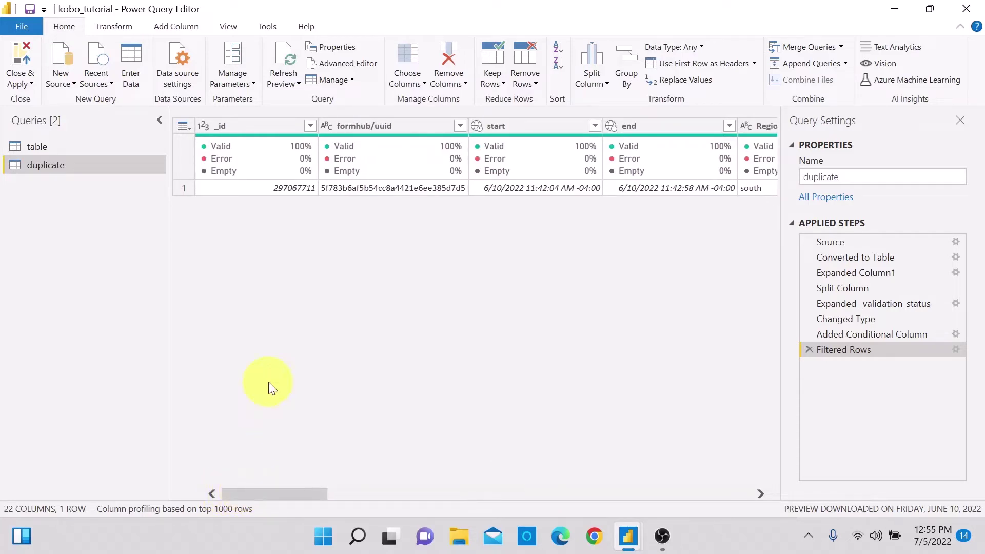
- Create a reference of the original "table" query and rename it "reference"
{"action": "right_click", "coordinate": [35, 146]}
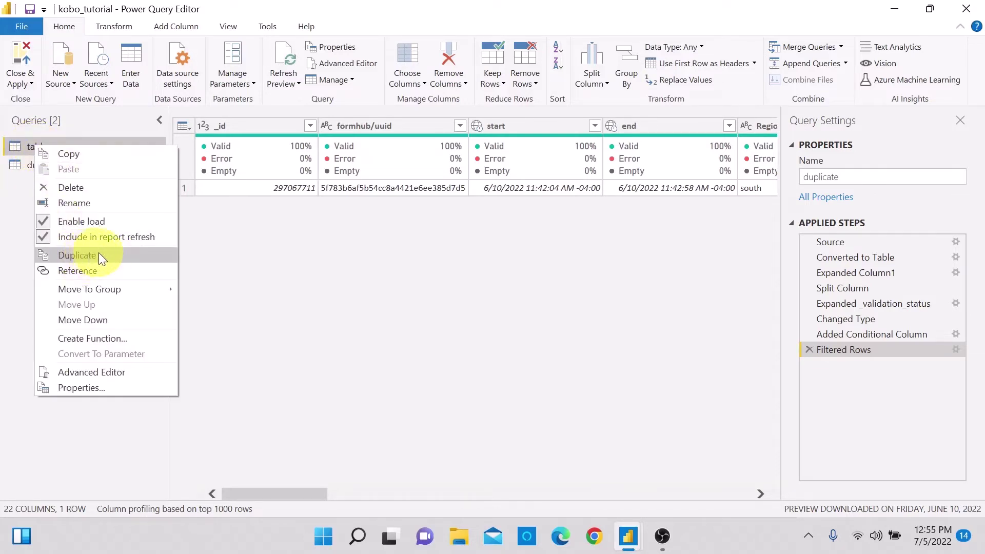
{"action": "left_click", "coordinate": [66, 273]}
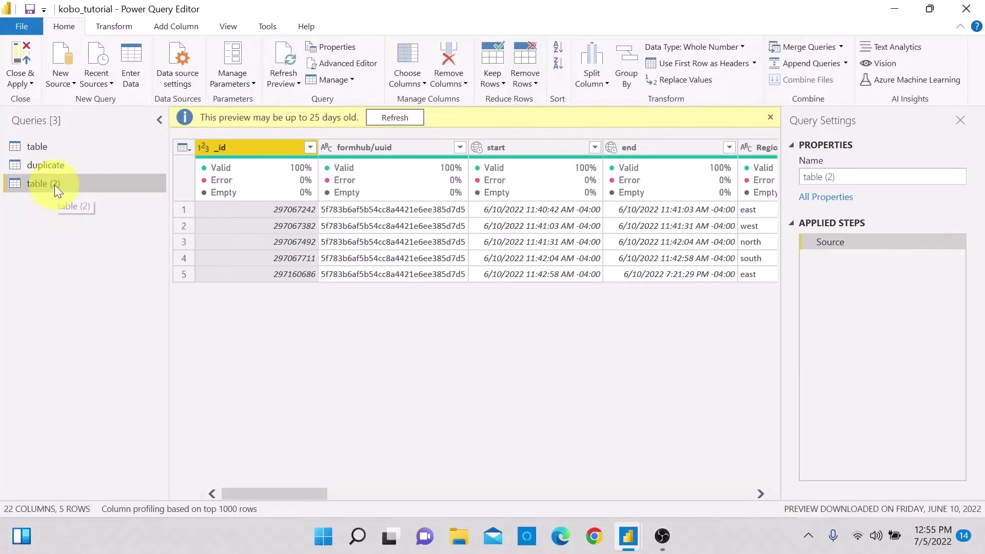
{"action": "left_click", "coordinate": [869, 180]}
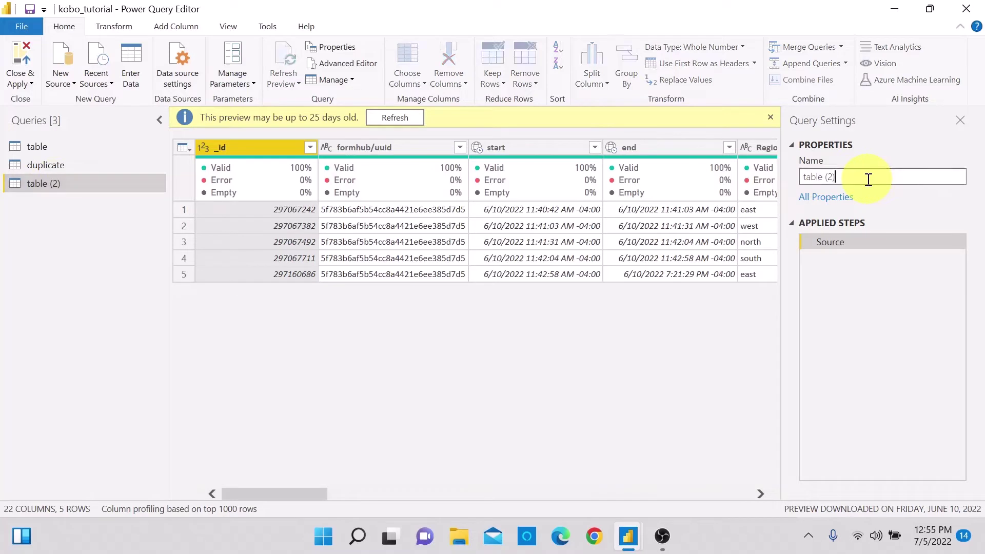
{"action": "key", "text": "BackSpace"}
{"action": "key", "text": "BackSpace"}
{"action": "key", "text": "BackSpace"}
{"action": "key", "text": "BackSpace"}
{"action": "key", "text": "BackSpace"}
{"action": "key", "text": "BackSpace"}
{"action": "key", "text": "BackSpace"}
{"action": "key", "text": "BackSpace"}
{"action": "key", "text": "BackSpace"}
{"action": "type", "text": "reference"}
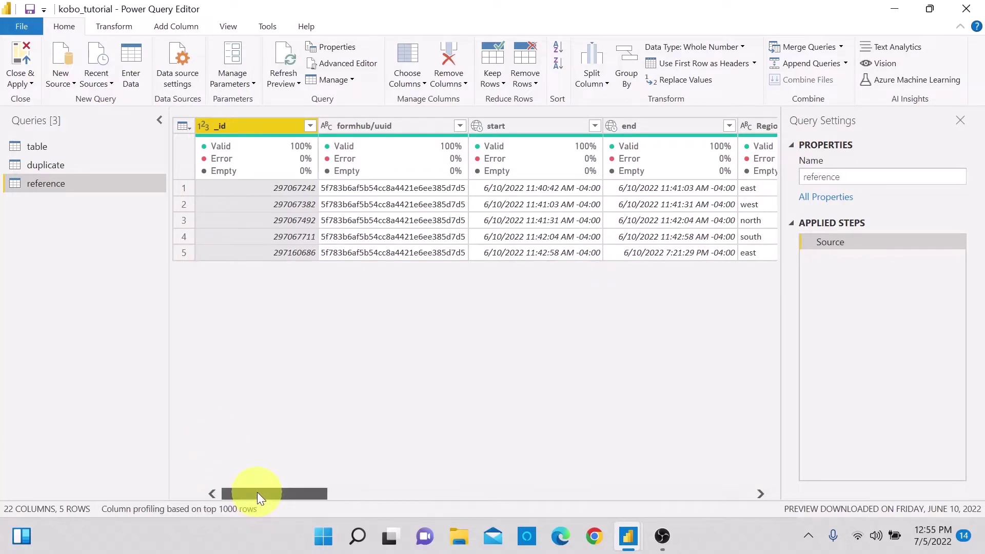
- Filter the Youth_female column of the reference query to keep only the "yes" rows
{"action": "left_click_drag", "start_coordinate": [257, 491], "coordinate": [742, 507]}
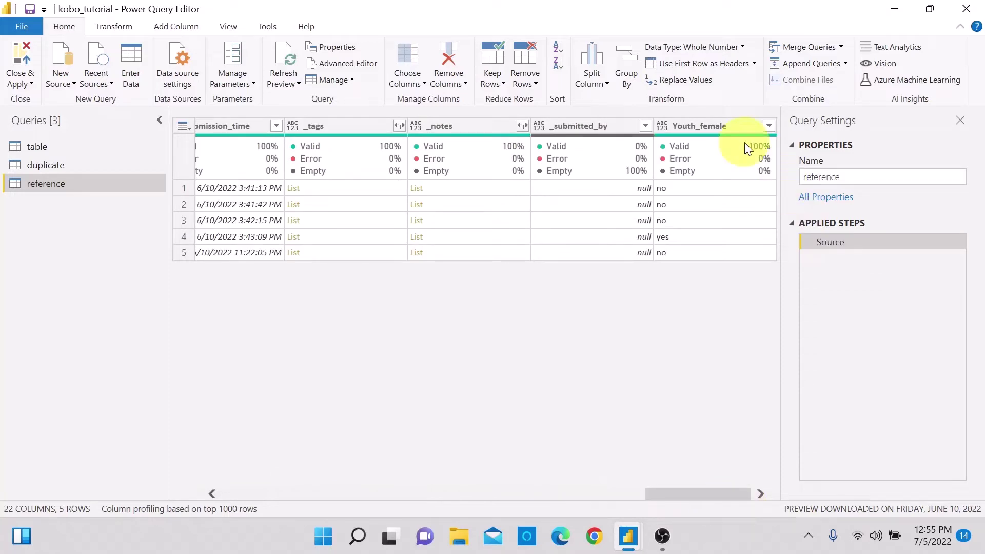
{"action": "left_click", "coordinate": [769, 126]}
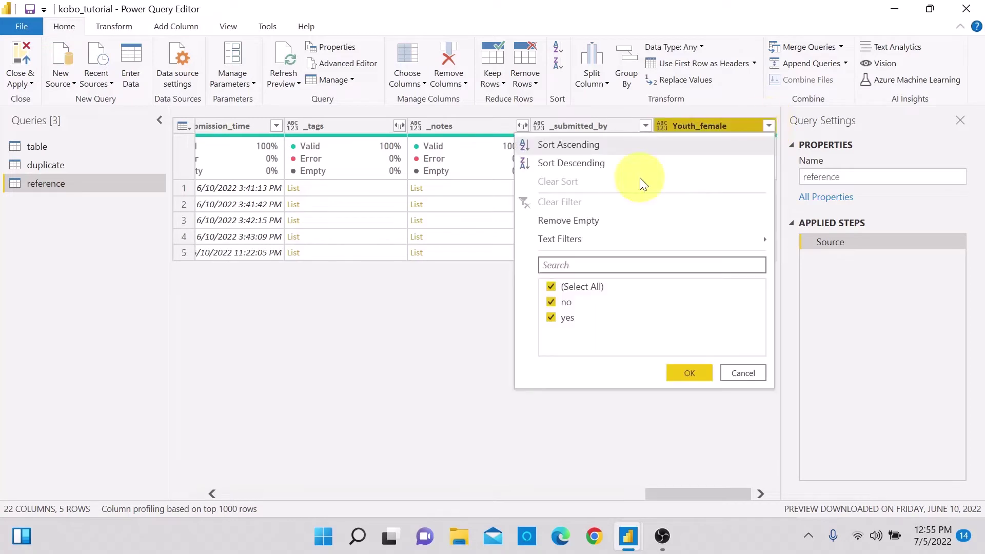
{"action": "left_click", "coordinate": [552, 304]}
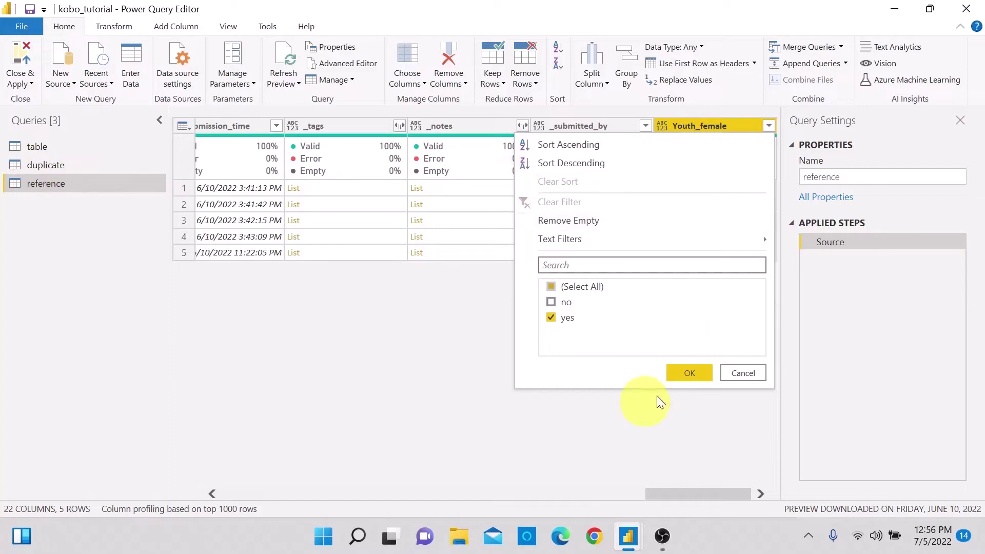
{"action": "left_click", "coordinate": [696, 372]}
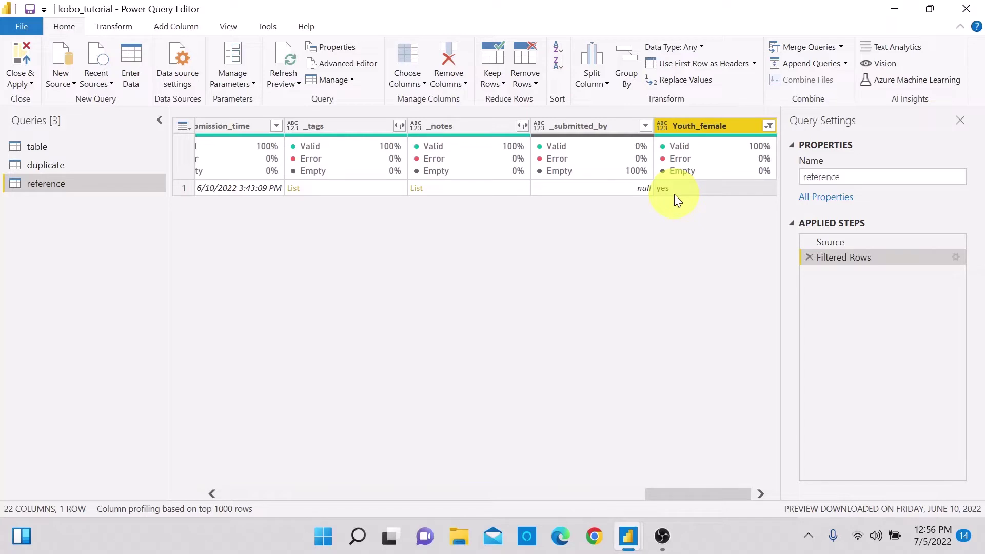
- Compare the applied steps of the table, duplicate and reference queries
{"action": "left_click", "coordinate": [51, 165]}
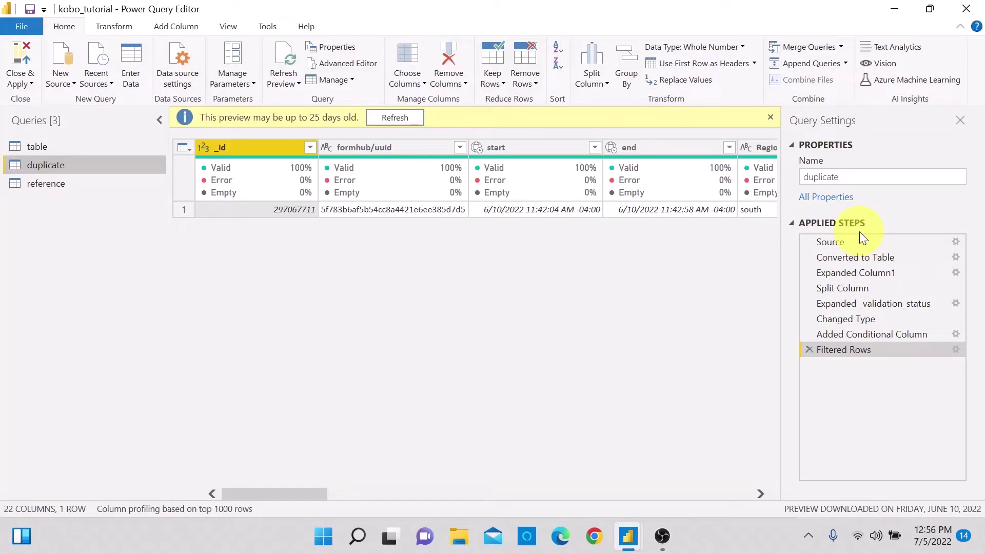
{"action": "left_click", "coordinate": [44, 145]}
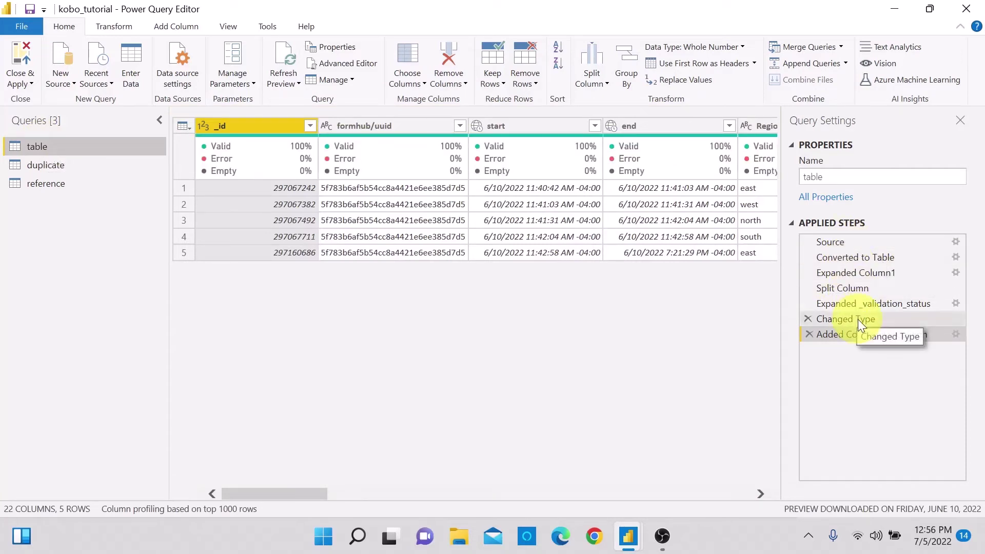
{"action": "left_click", "coordinate": [56, 166]}
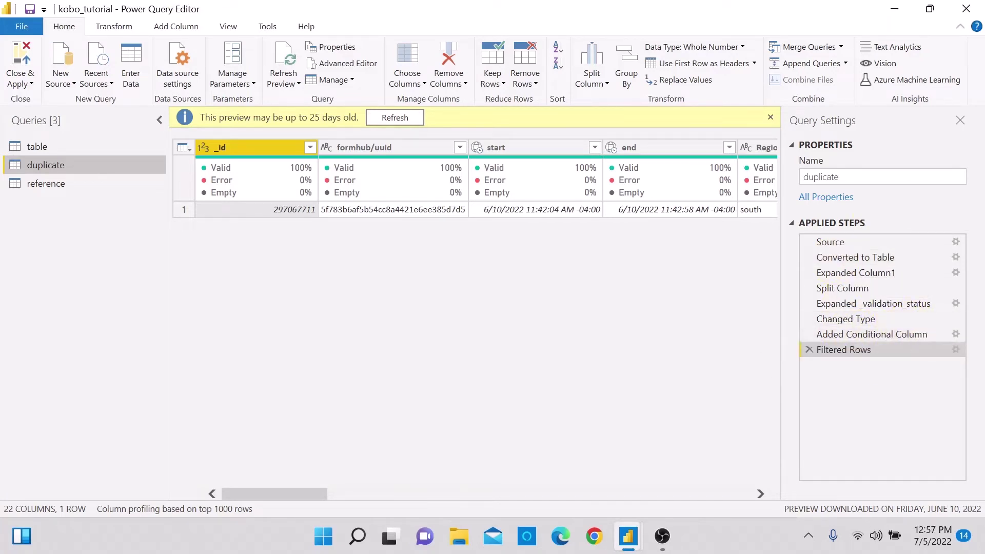
{"action": "left_click", "coordinate": [26, 145]}
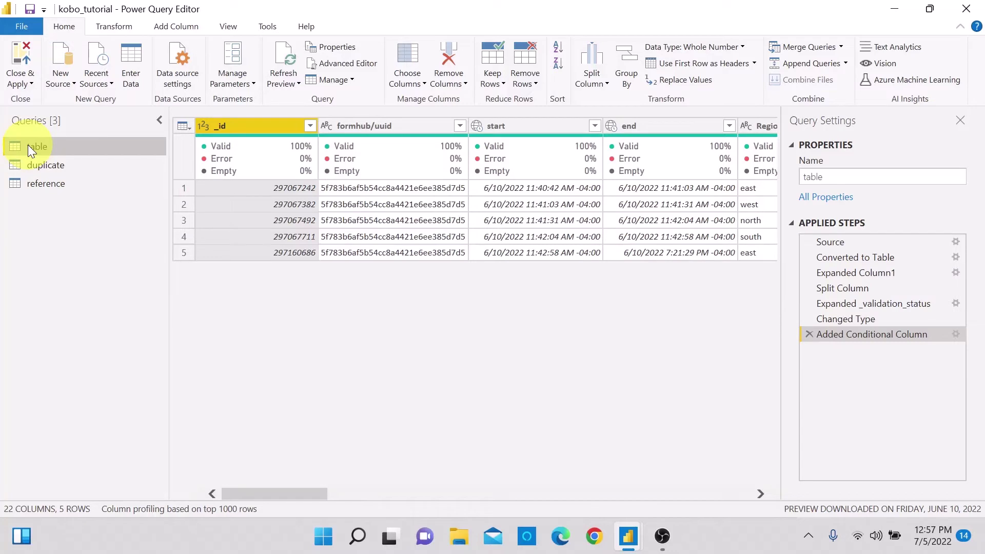
{"action": "left_click", "coordinate": [38, 184]}
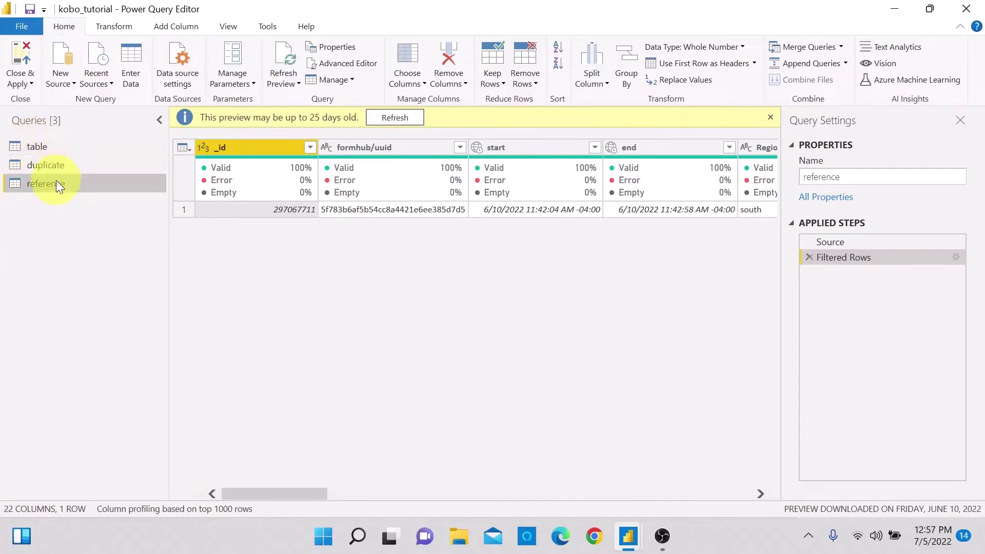
{"action": "left_click", "coordinate": [39, 144]}
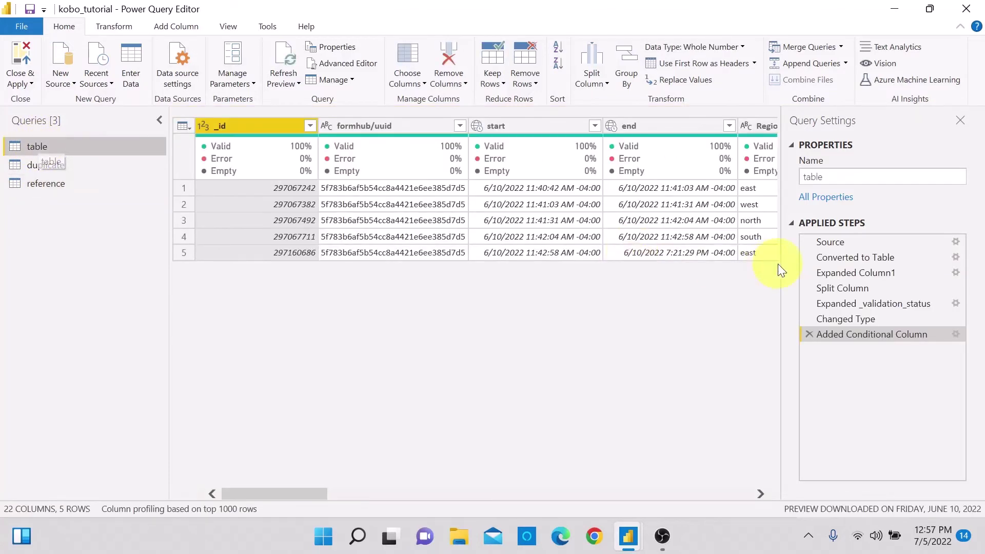
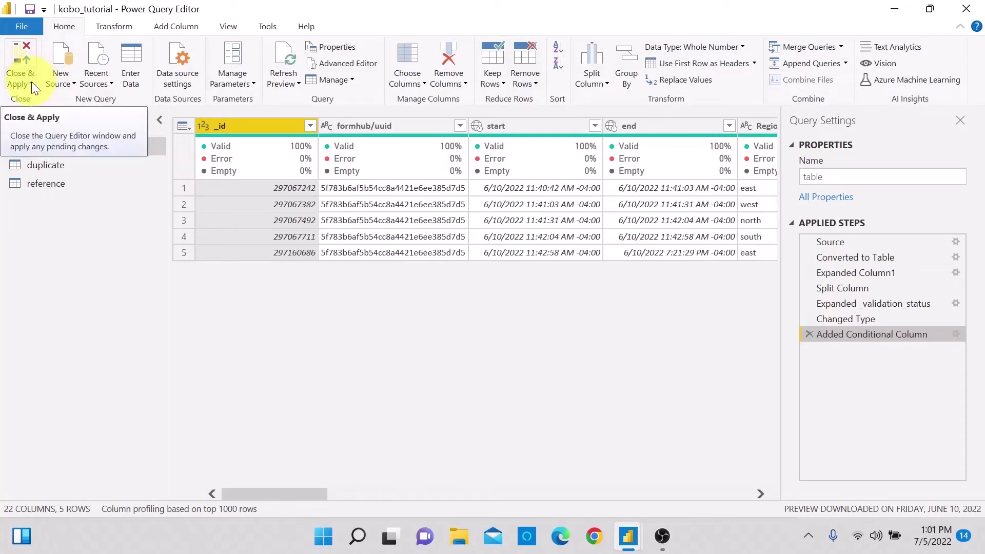
- Apply the pending query changes and close the Power Query Editor
{"action": "left_click", "coordinate": [32, 82]}
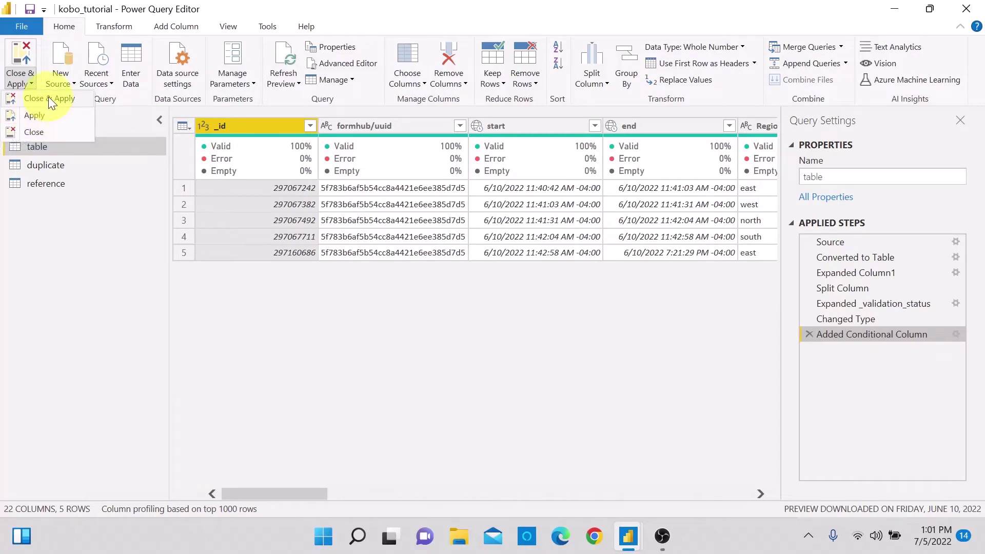
{"action": "left_click", "coordinate": [51, 101]}
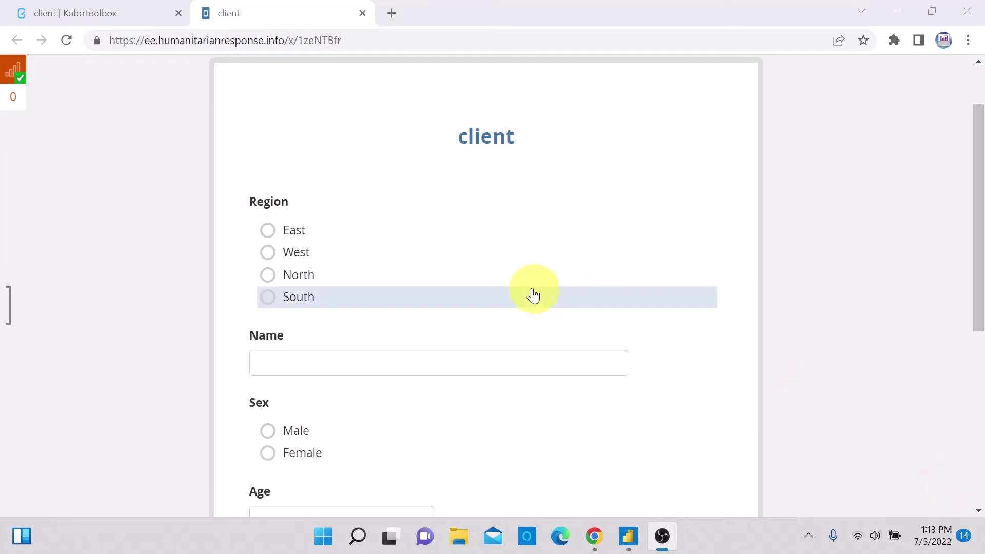
- In the KoboToolbox client form in the browser, set the region to East and enter "Duplicate_refererence1" as the name
{"action": "left_click", "coordinate": [271, 234]}
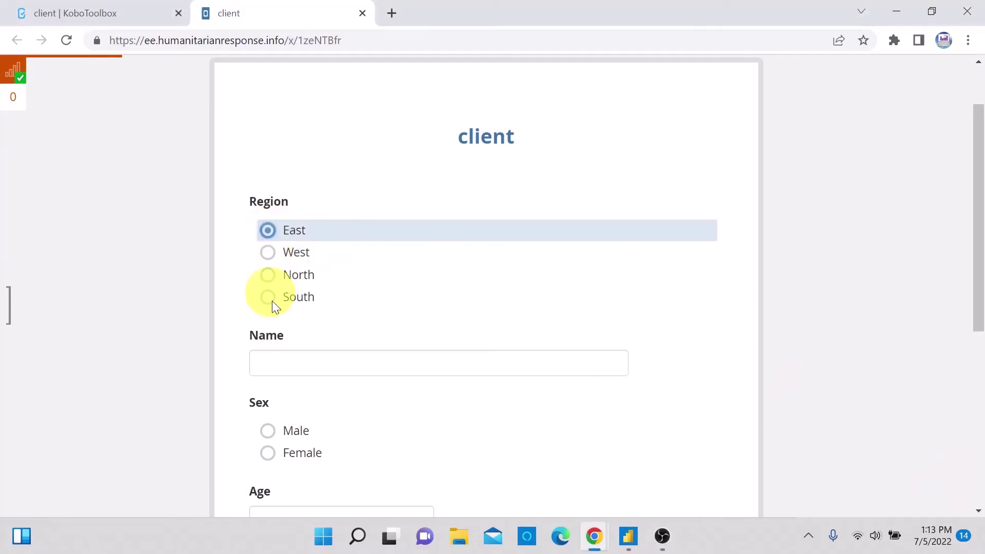
{"action": "left_click", "coordinate": [282, 363]}
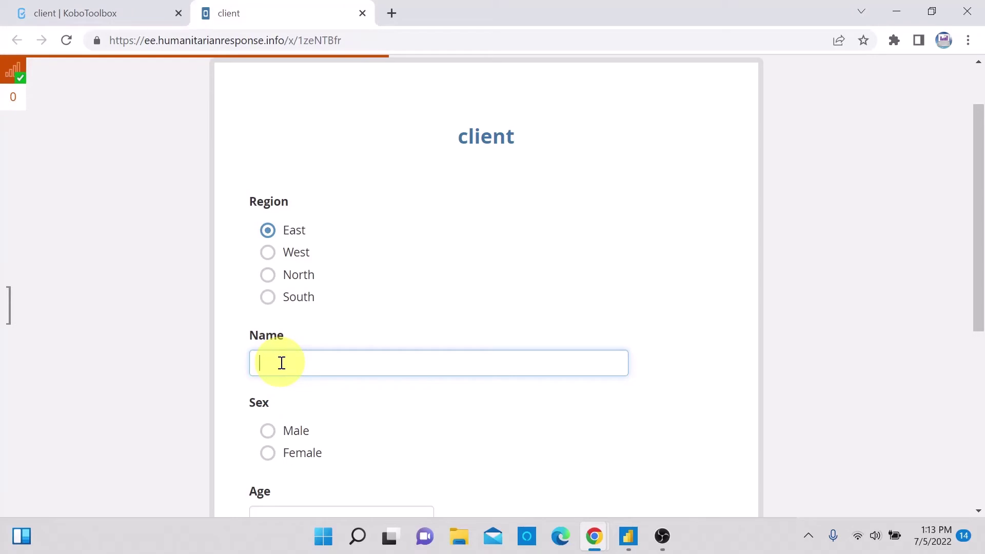
{"action": "type", "text": "Duplicate_refereanc"}
{"action": "key", "text": "BackSpace"}
{"action": "key", "text": "BackSpace"}
{"action": "key", "text": "BackSpace"}
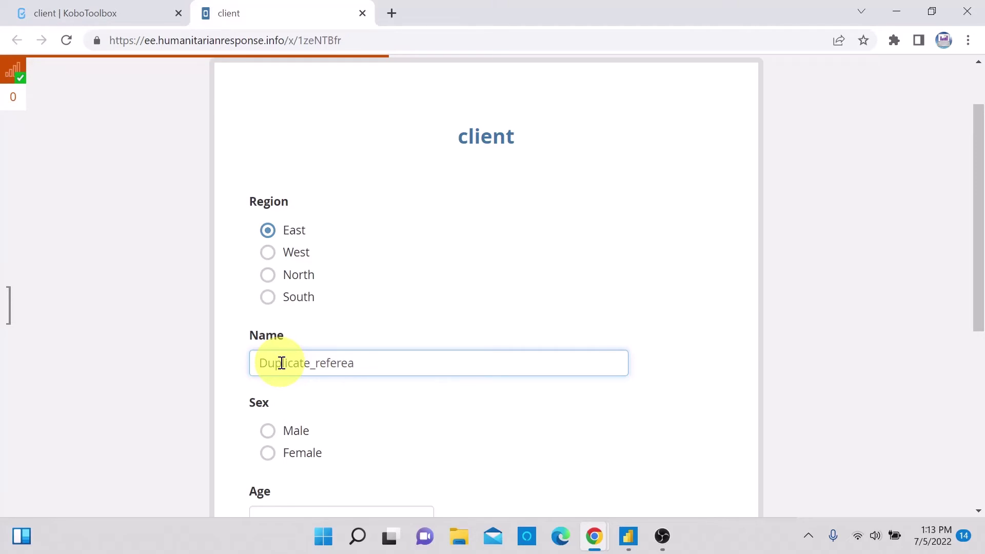
{"action": "type", "text": "rence1"}
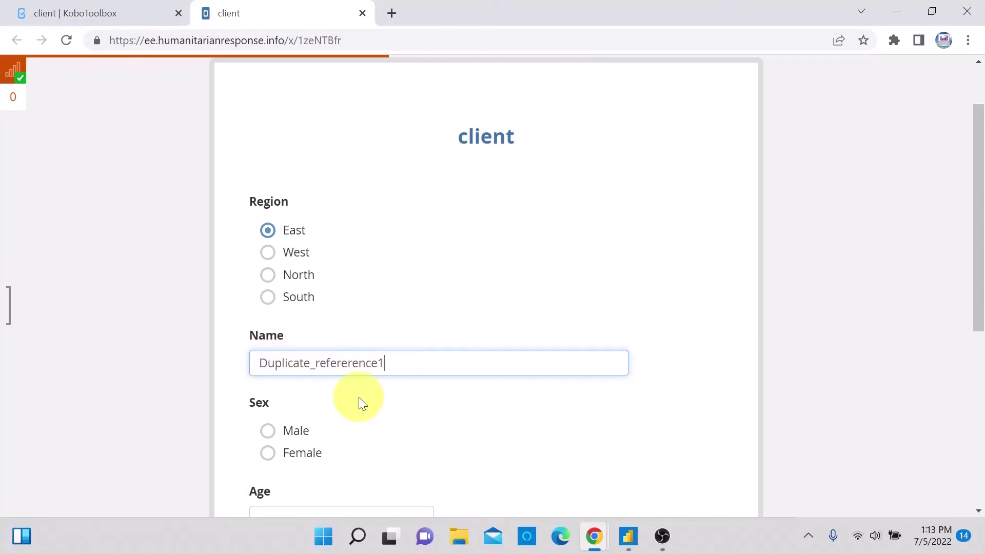
- Set the sex to Female and the age to 14 in the client form
{"action": "scroll", "coordinate": [360, 399], "scroll_direction": "down", "scroll_amount": 1}
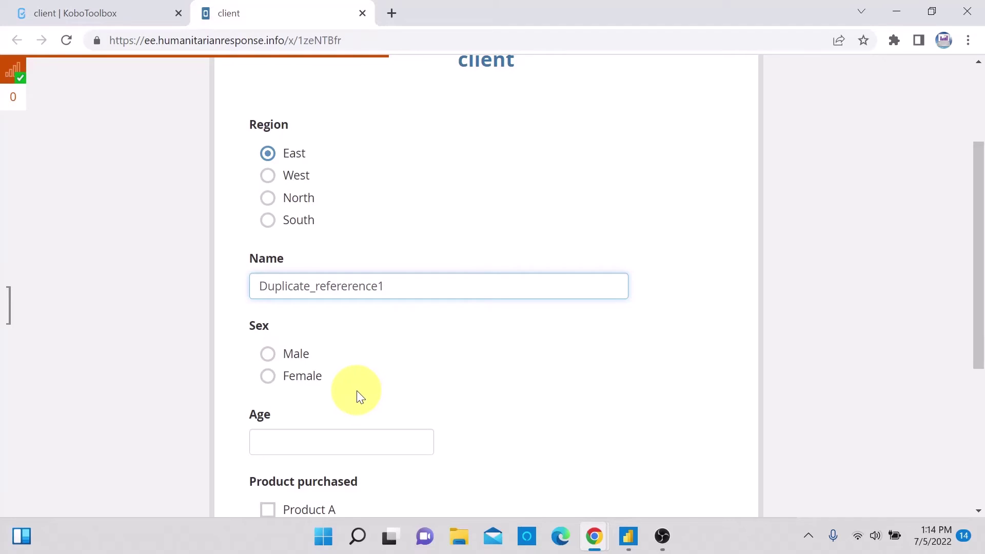
{"action": "left_click", "coordinate": [269, 378]}
{"action": "left_click", "coordinate": [288, 444]}
{"action": "type", "text": "14"}
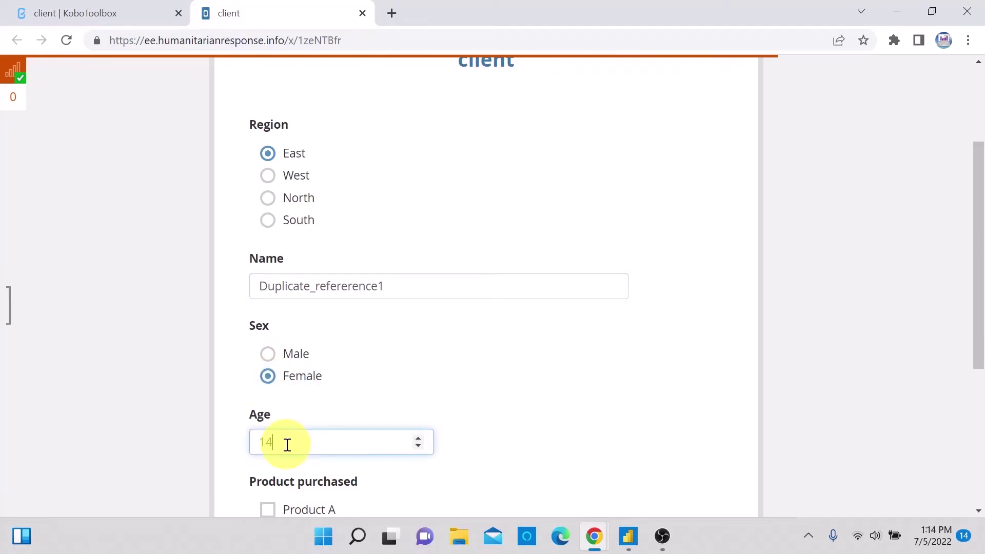
- Choose Product A as the product purchased and submit the client form
{"action": "scroll", "coordinate": [538, 393], "scroll_direction": "down", "scroll_amount": 1}
{"action": "scroll", "coordinate": [538, 390], "scroll_direction": "down", "scroll_amount": 2}
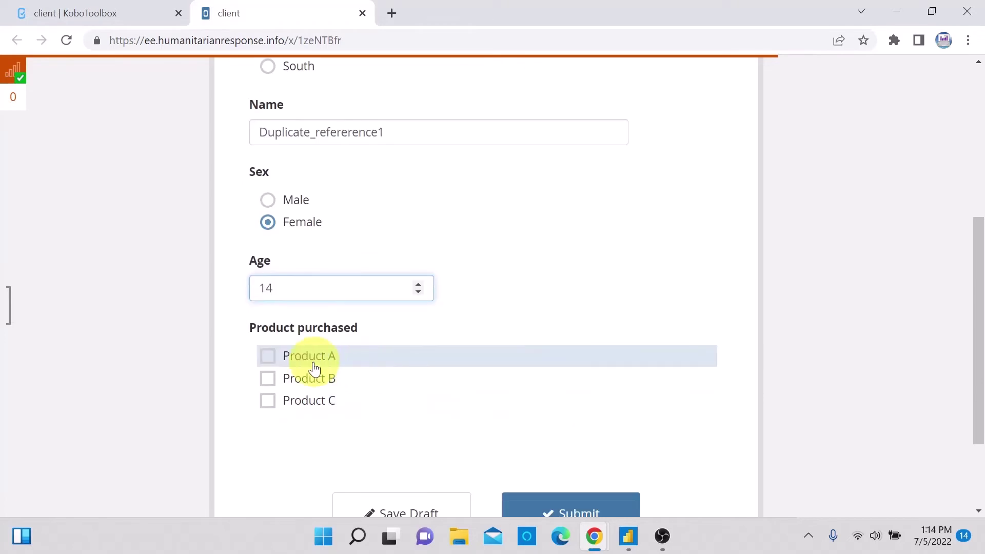
{"action": "left_click", "coordinate": [267, 361]}
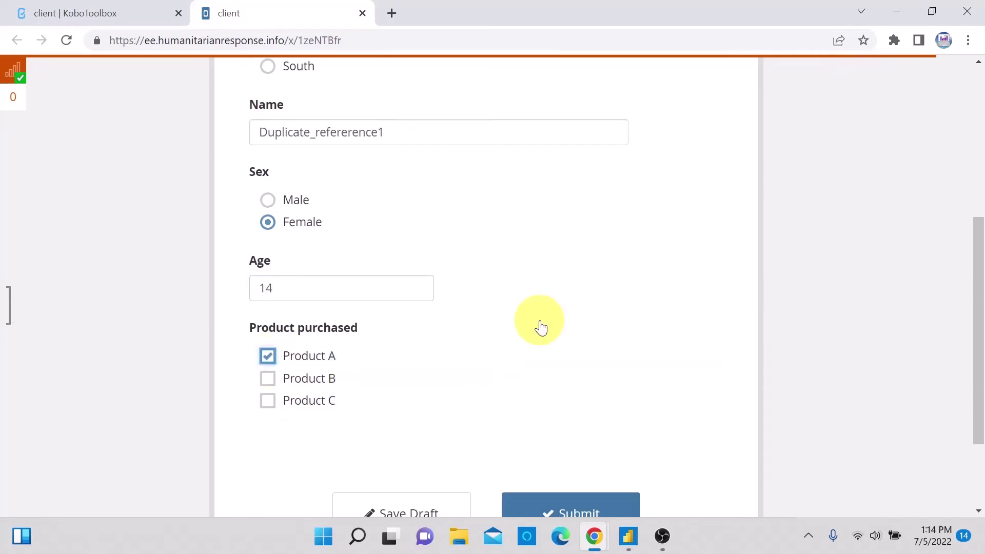
{"action": "scroll", "coordinate": [538, 328], "scroll_direction": "down", "scroll_amount": 2}
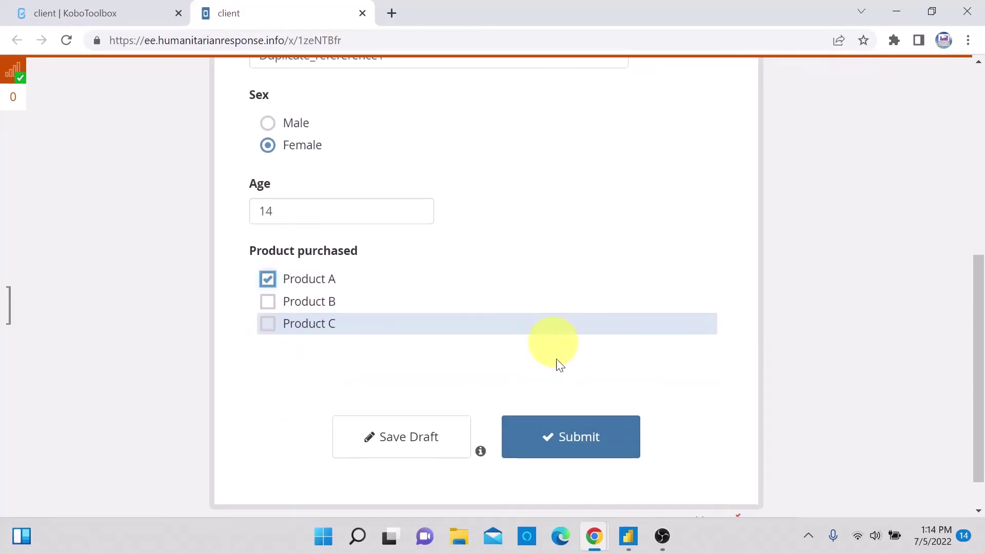
{"action": "left_click", "coordinate": [569, 445]}
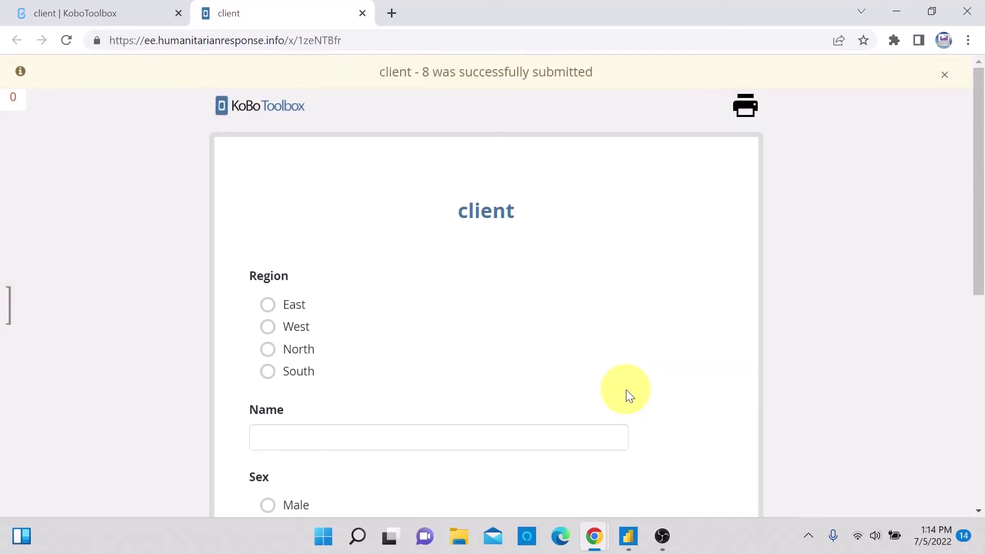
- In a new client form entry, set the region to West and enter "Duplicate_reference2" as the name
{"action": "left_click", "coordinate": [277, 329]}
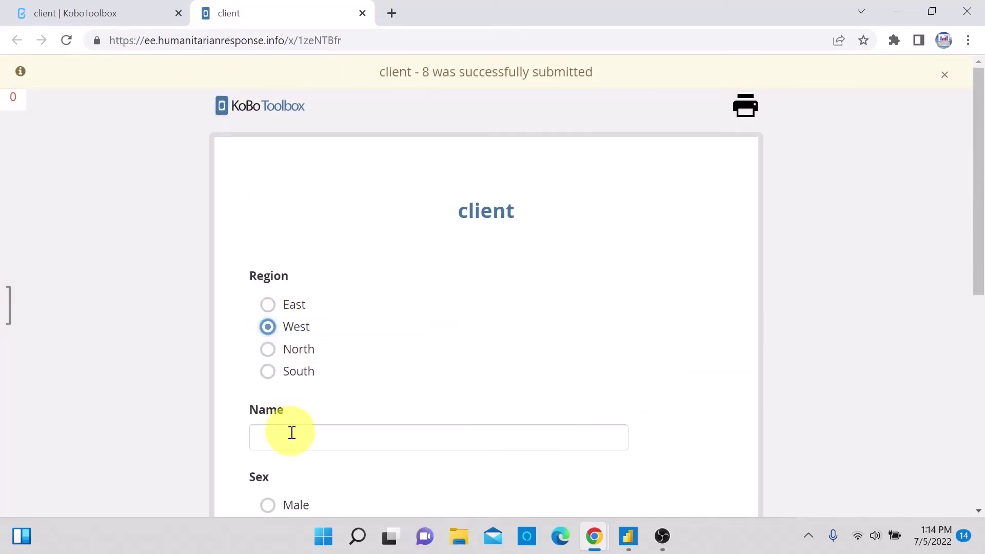
{"action": "left_click", "coordinate": [288, 440]}
{"action": "type", "text": "Duplicate"}
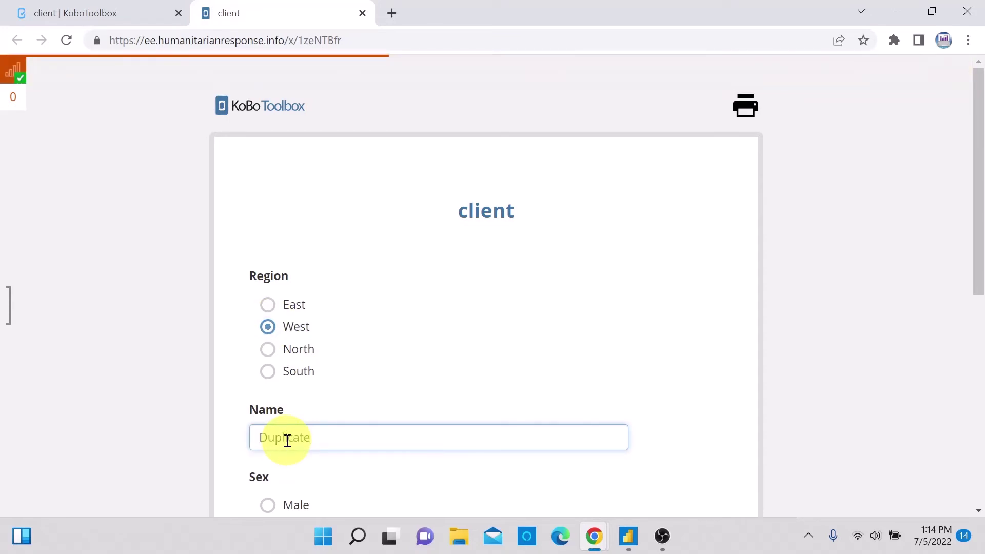
{"action": "type", "text": "_reference2"}
{"action": "left_click", "coordinate": [299, 333]}
{"action": "scroll", "coordinate": [305, 399], "scroll_direction": "down", "scroll_amount": 1}
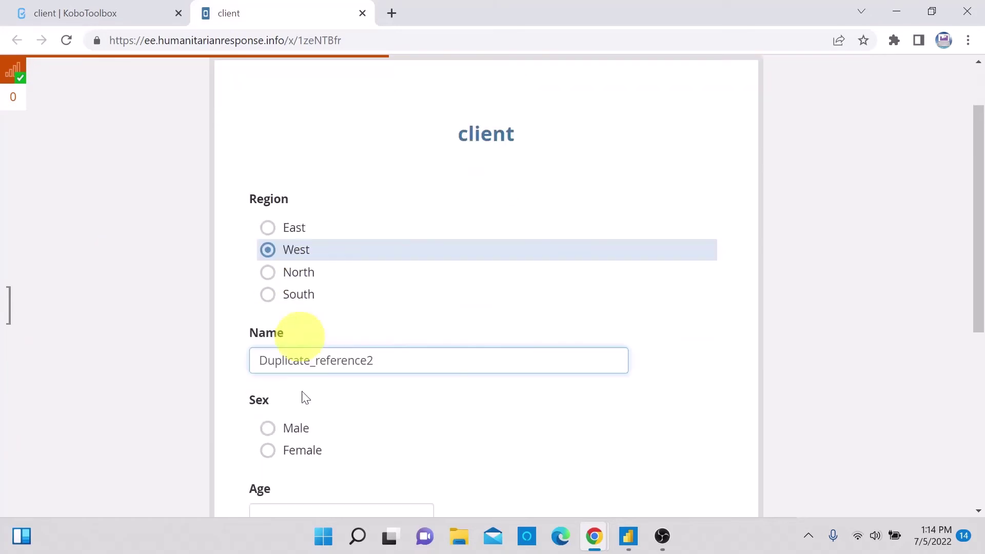
- Set the sex to Female and the age to 10 in the second client entry
{"action": "left_click", "coordinate": [271, 452]}
{"action": "scroll", "coordinate": [272, 451], "scroll_direction": "down", "scroll_amount": 2}
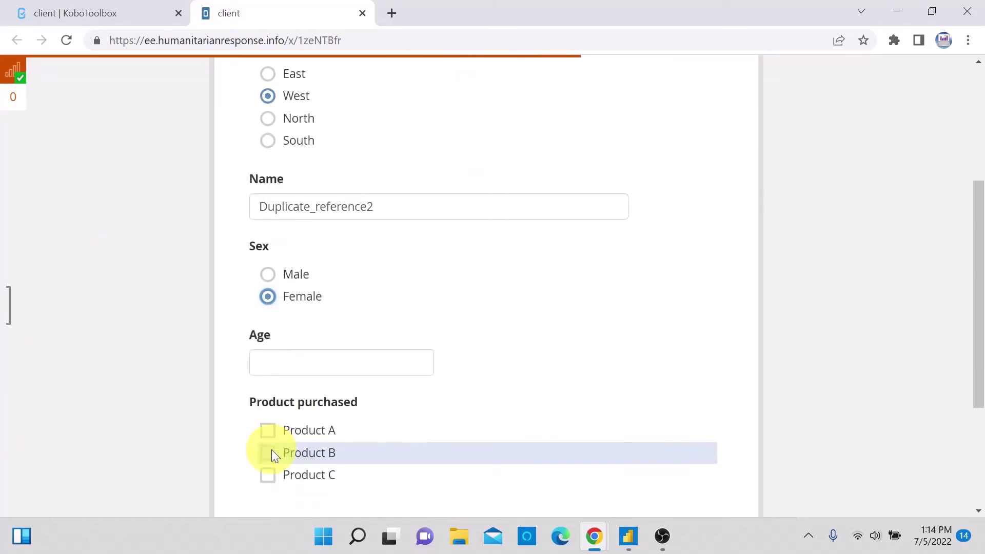
{"action": "left_click", "coordinate": [293, 366]}
{"action": "type", "text": "10"}
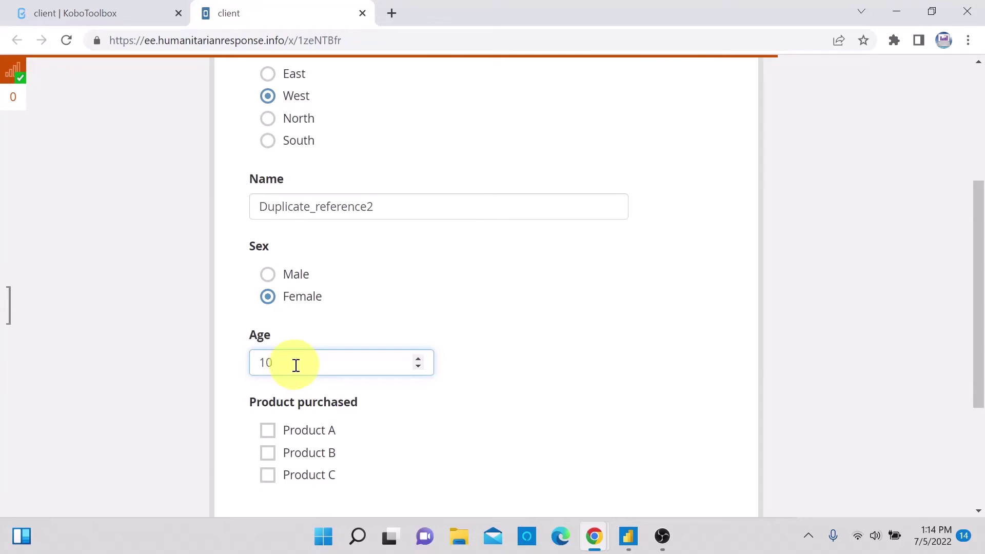
- Choose Product B as the product purchased and submit the second client entry
{"action": "left_click", "coordinate": [266, 453]}
{"action": "scroll", "coordinate": [460, 410], "scroll_direction": "down", "scroll_amount": 1}
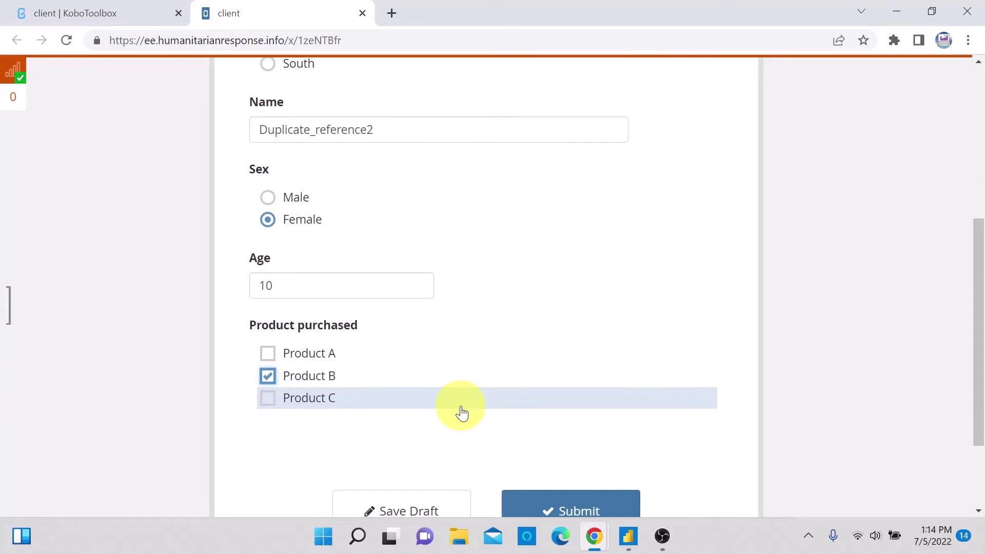
{"action": "scroll", "coordinate": [460, 412], "scroll_direction": "down", "scroll_amount": 1}
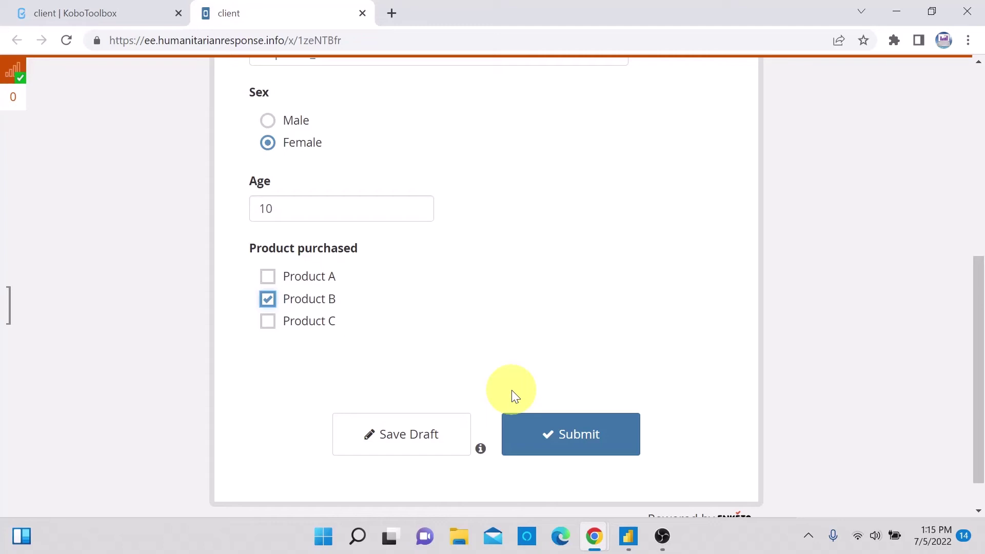
{"action": "left_click", "coordinate": [571, 436]}
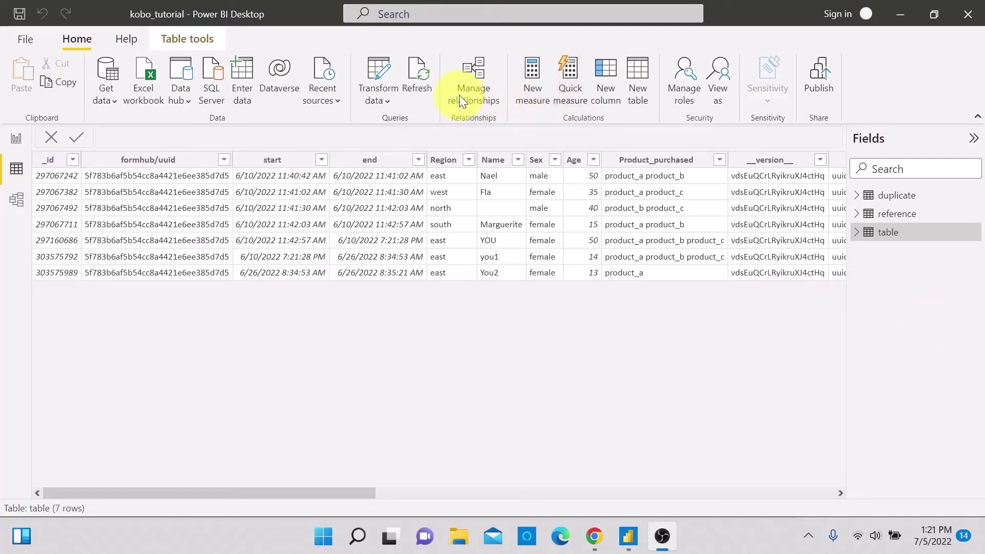
- In Power BI Desktop, refresh the data and check the reference and duplicate tables for the new submissions
{"action": "left_click", "coordinate": [423, 69]}
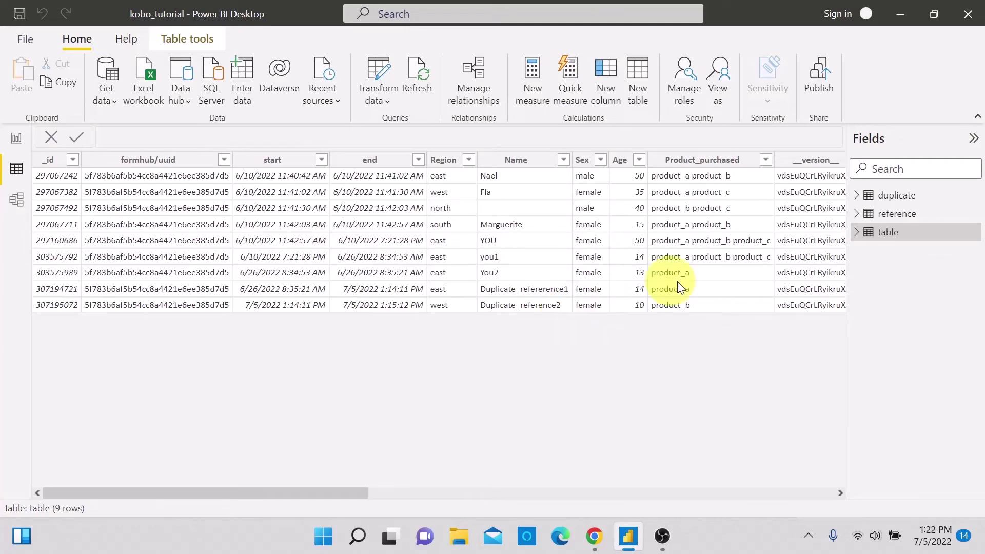
{"action": "left_click", "coordinate": [894, 222]}
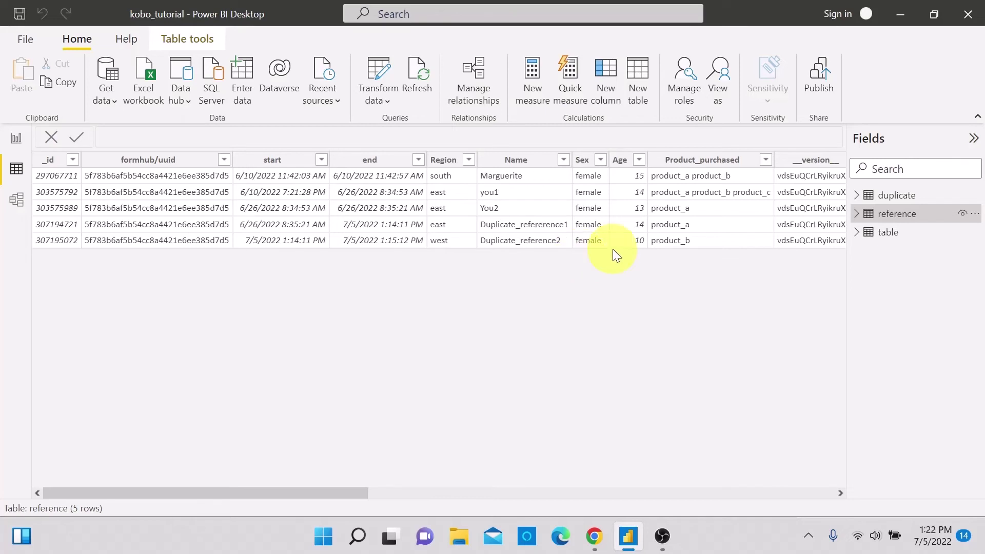
{"action": "left_click", "coordinate": [877, 204]}
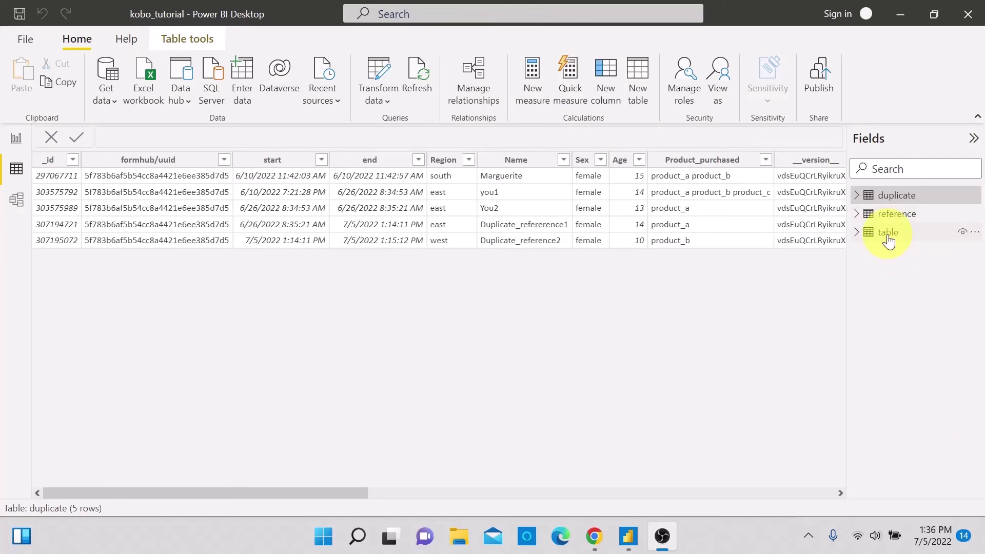
{"action": "mouse_move", "coordinate": [889, 241]}
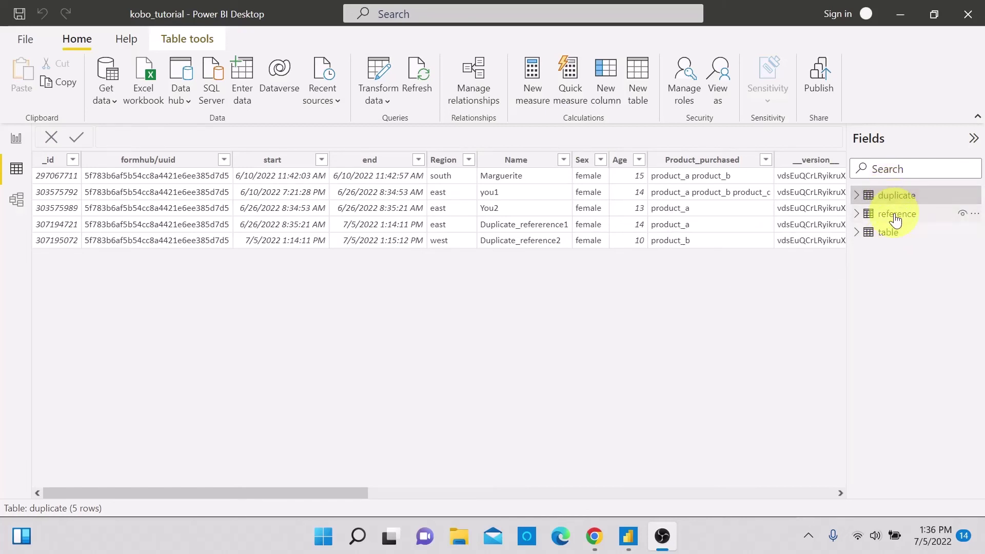
{"action": "mouse_move", "coordinate": [896, 219]}
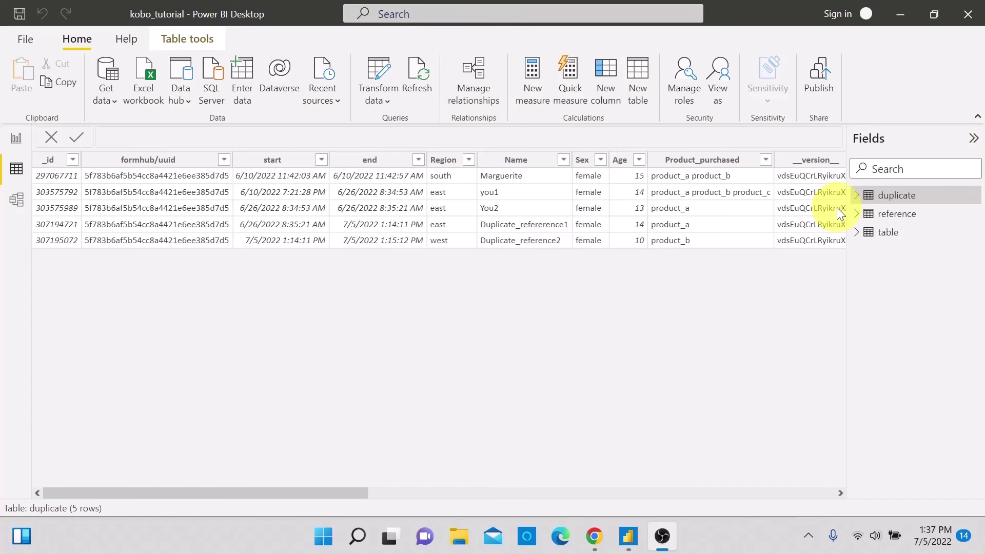
{"action": "left_click", "coordinate": [891, 222]}
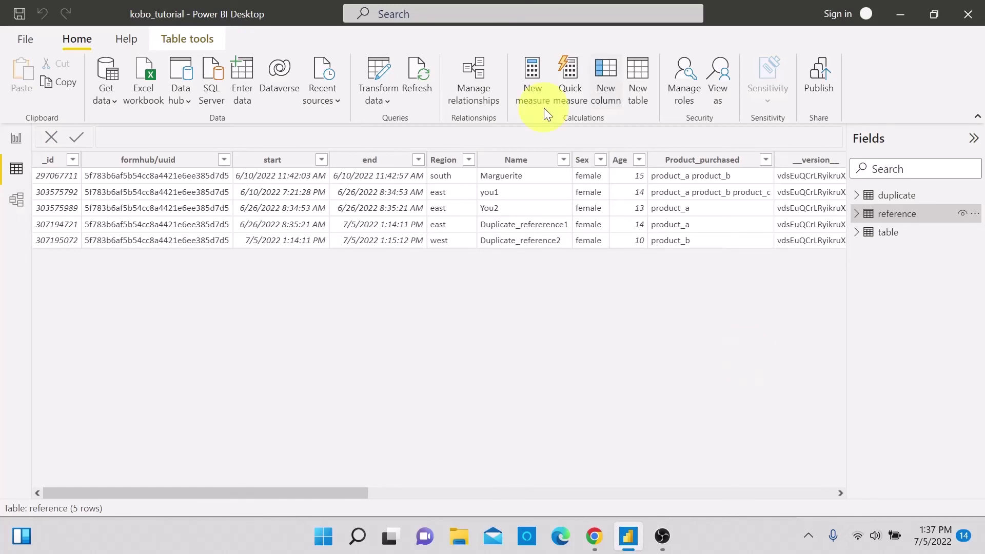
- Open the Power Query Editor and remove the _id column from the table query
{"action": "left_click", "coordinate": [389, 96]}
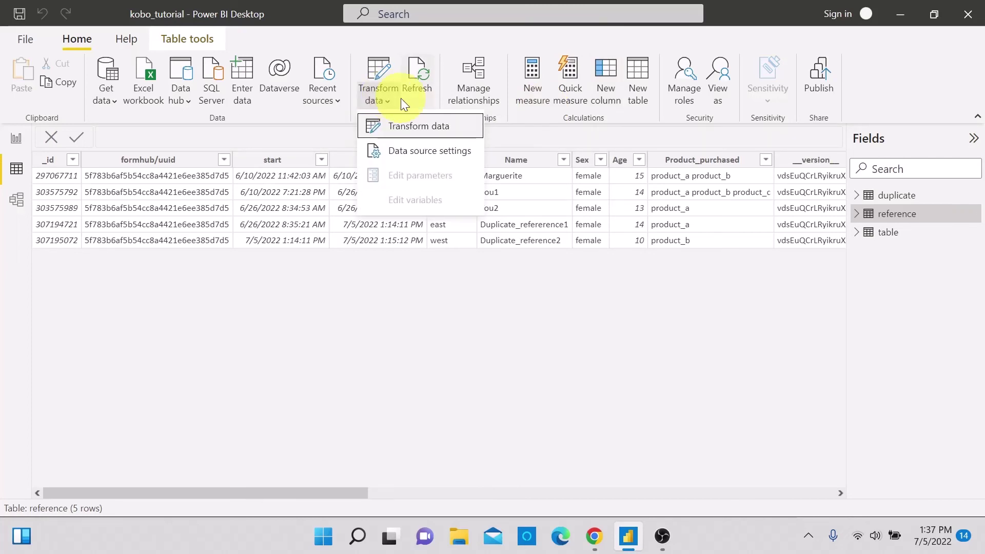
{"action": "left_click", "coordinate": [411, 131]}
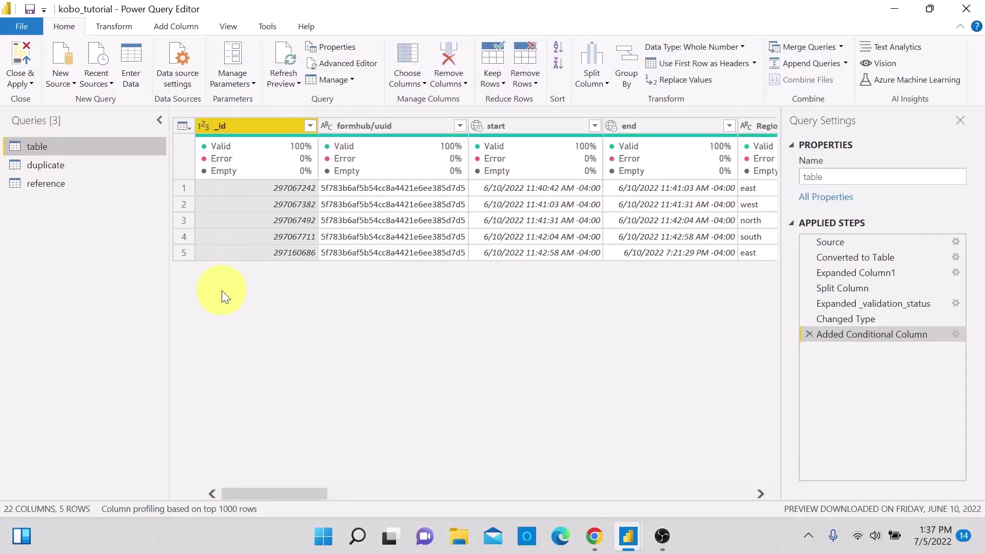
{"action": "right_click", "coordinate": [233, 128]}
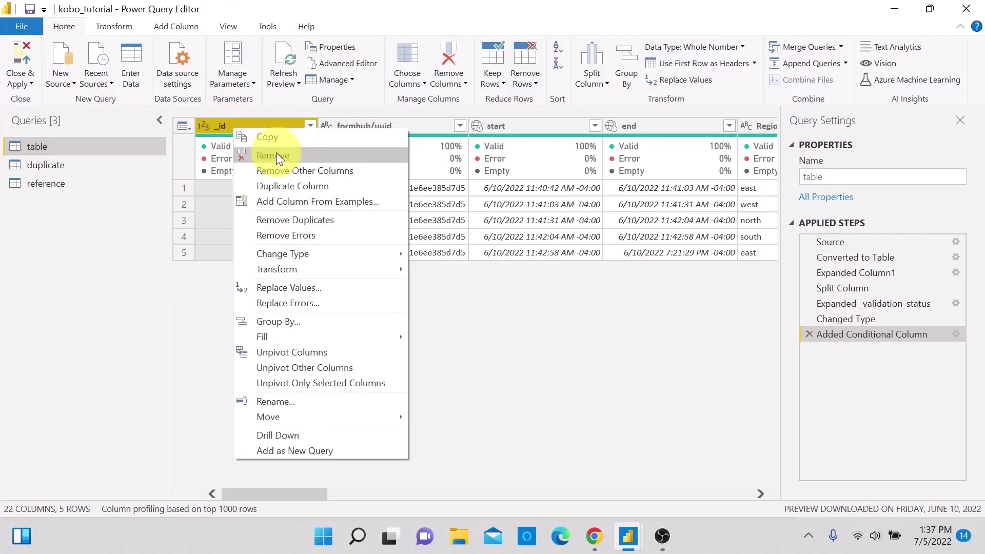
{"action": "left_click", "coordinate": [276, 155]}
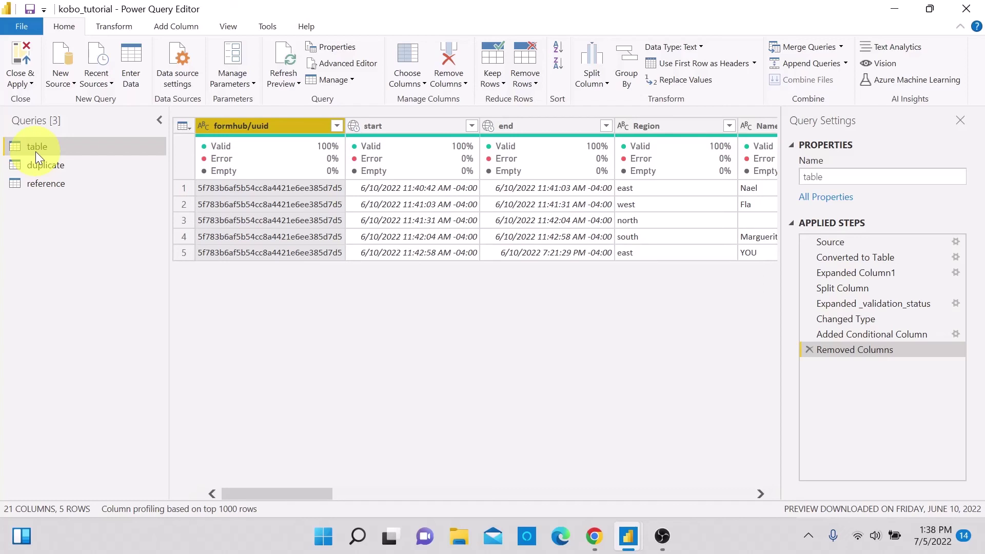
- Compare the duplicate and reference queries with the table query to check whether each still has the _id column
{"action": "left_click", "coordinate": [97, 184]}
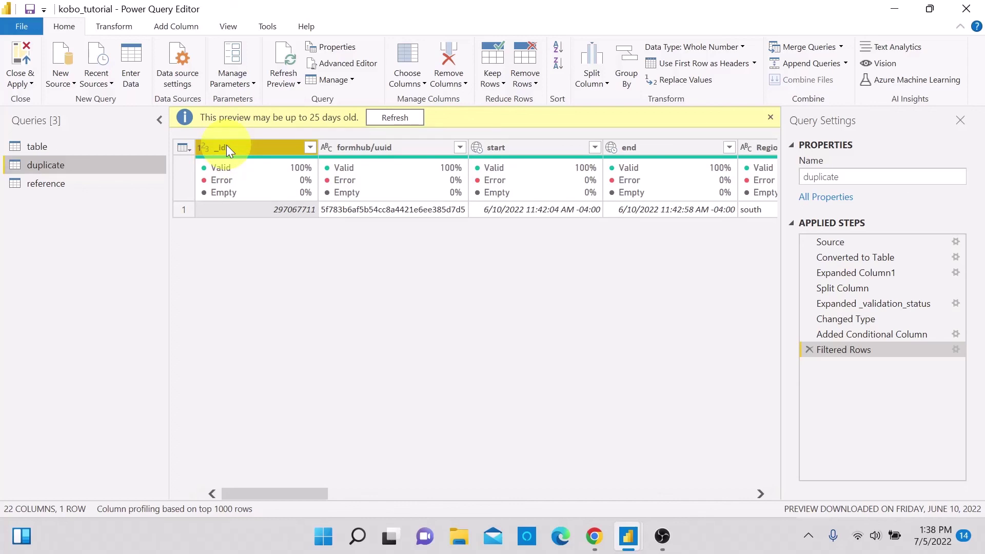
{"action": "left_click", "coordinate": [36, 147]}
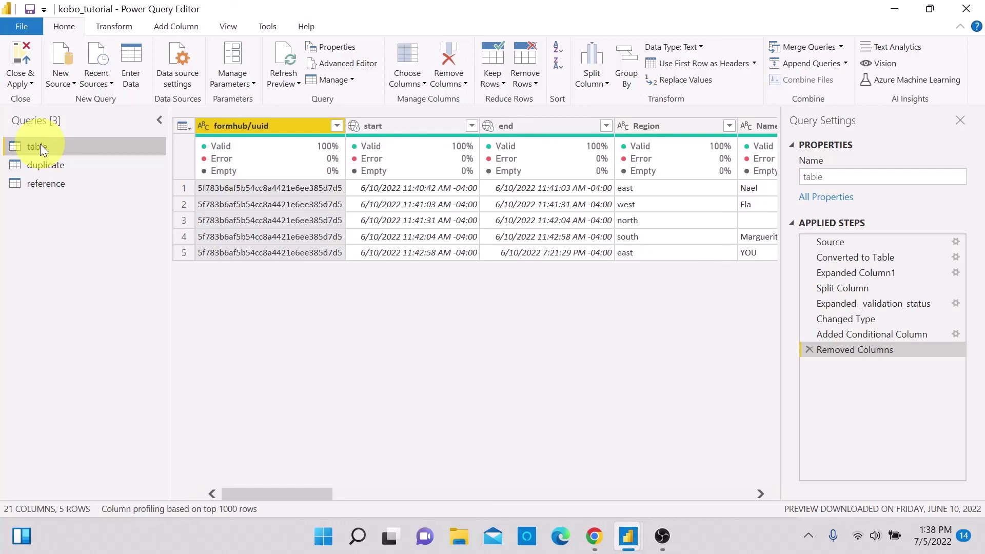
{"action": "left_click", "coordinate": [46, 183]}
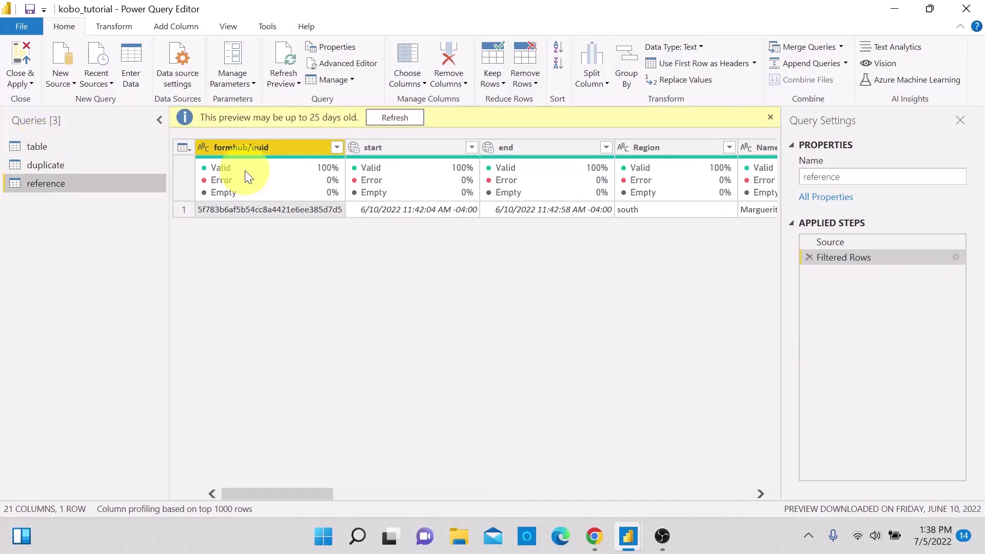